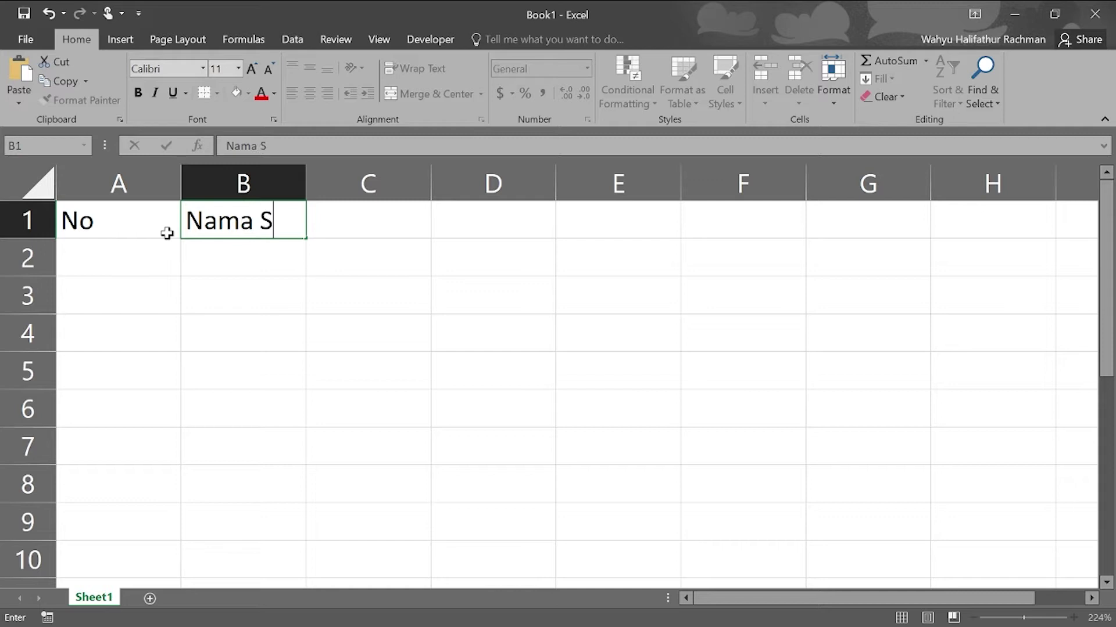
# - Finish the header row with Nilai in C1 and Predikat in D1, correcting the typo
pyautogui.press('Tab')
pyautogui.write('Nilai')
pyautogui.press('Tab')
pyautogui.write('Predu')
pyautogui.press('BackSpace')
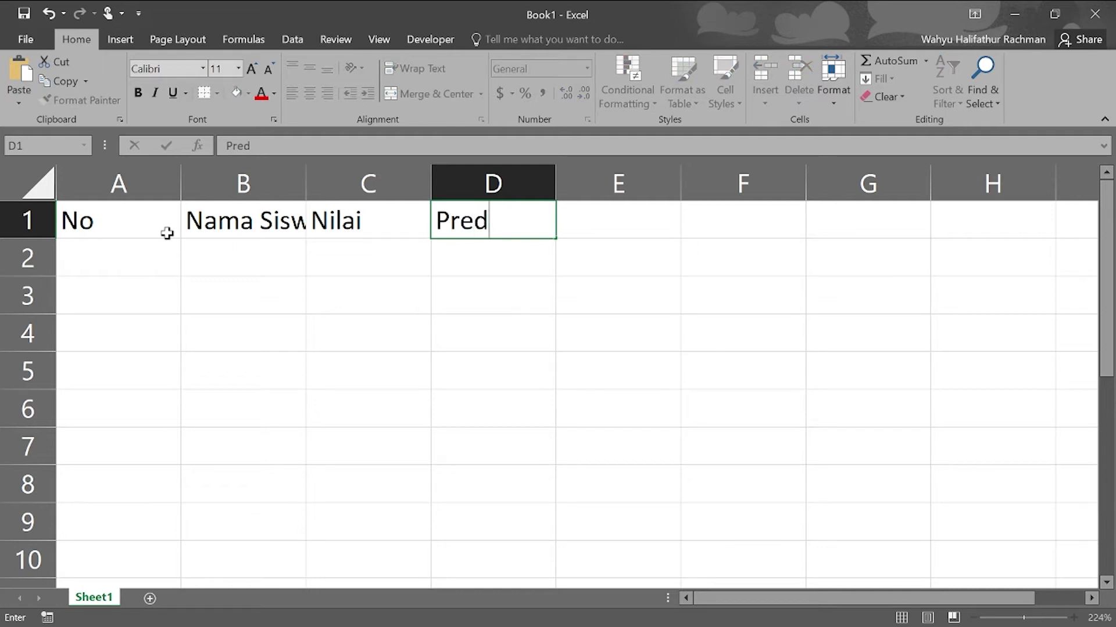
pyautogui.write('ikat')
# - Narrow column A to fit 'No' and widen column B to fit the student names
pyautogui.click(158, 188)
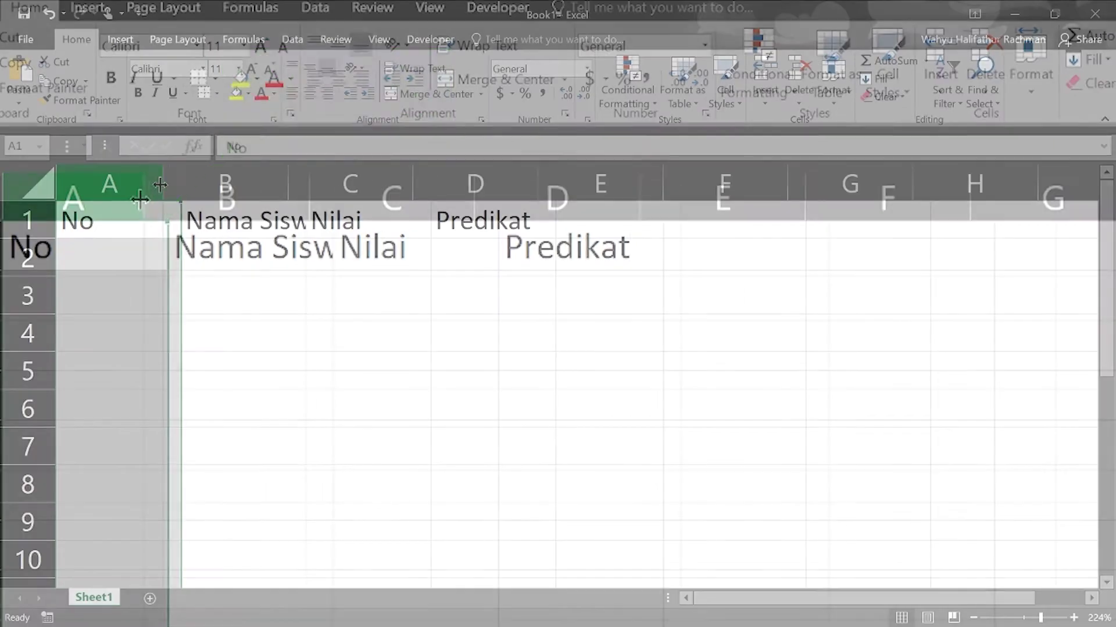
pyautogui.moveTo(159, 184); pyautogui.dragTo(103, 181)
pyautogui.click(221, 166)
pyautogui.moveTo(229, 172); pyautogui.dragTo(478, 187)
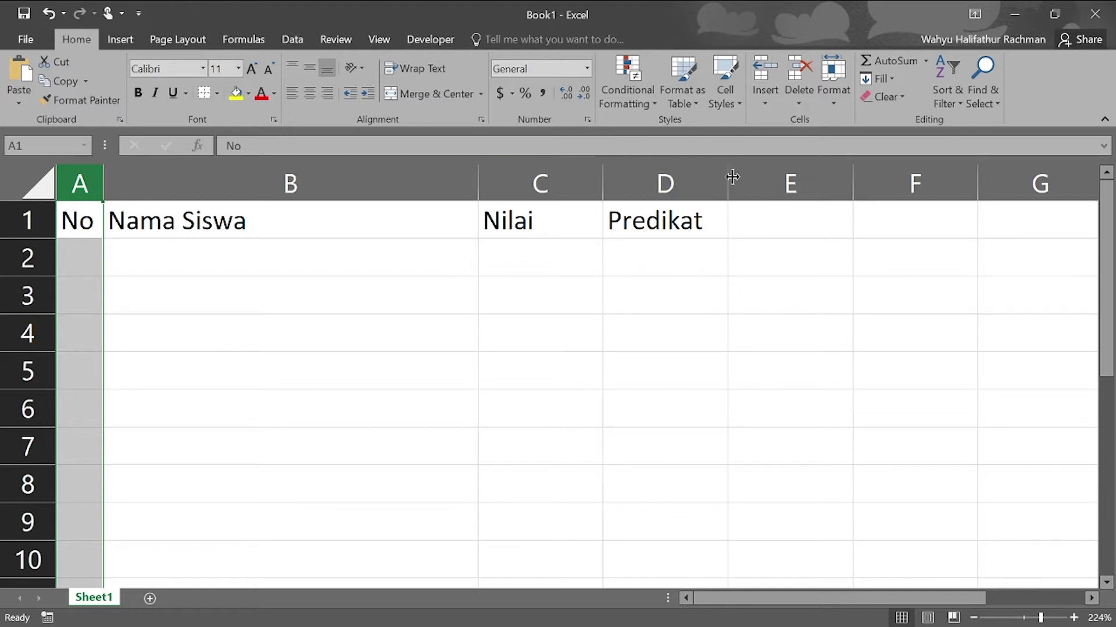
pyautogui.moveTo(81, 223); pyautogui.dragTo(640, 219)
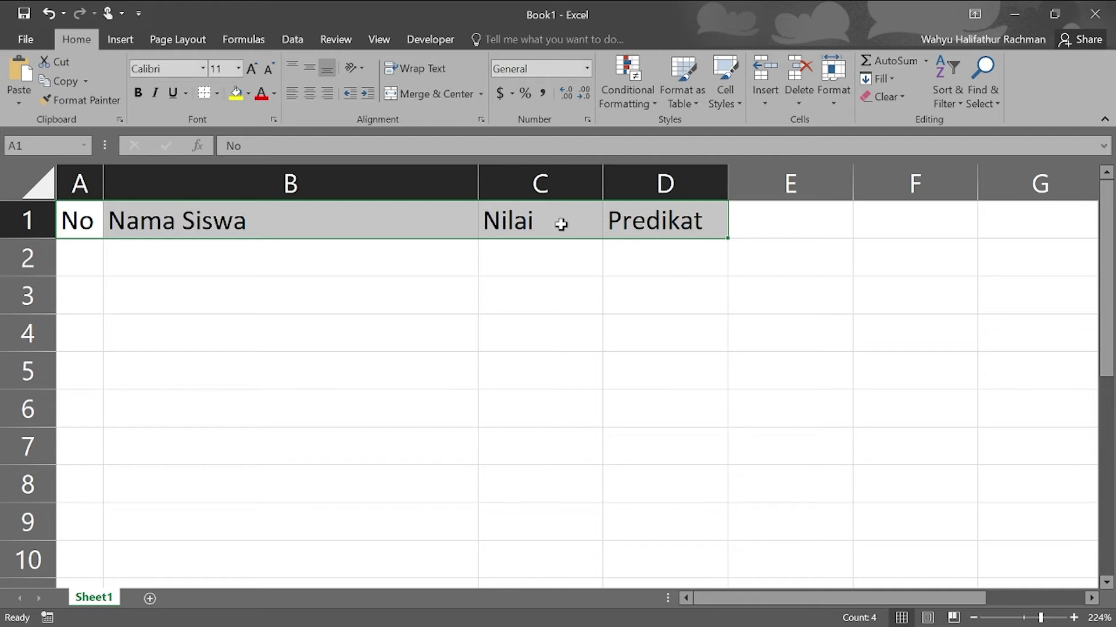
# - Enter 1 and 2 in A2:A3 and fill the series down to 10 in A11
pyautogui.click(73, 264)
pyautogui.write('1')
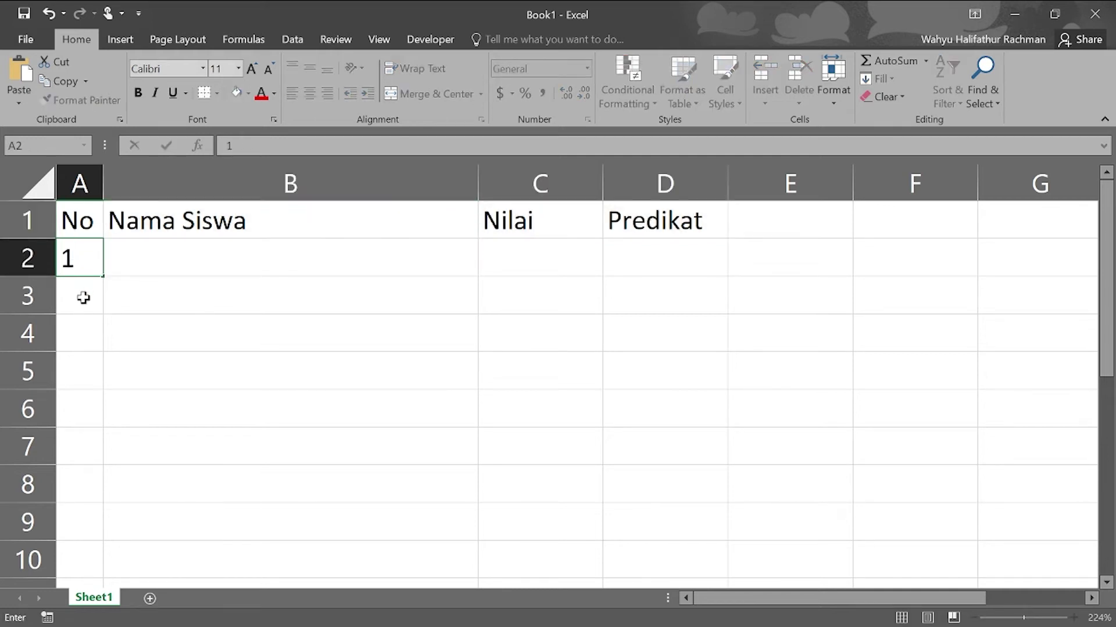
pyautogui.press('Return')
pyautogui.write('2')
pyautogui.press('Return')
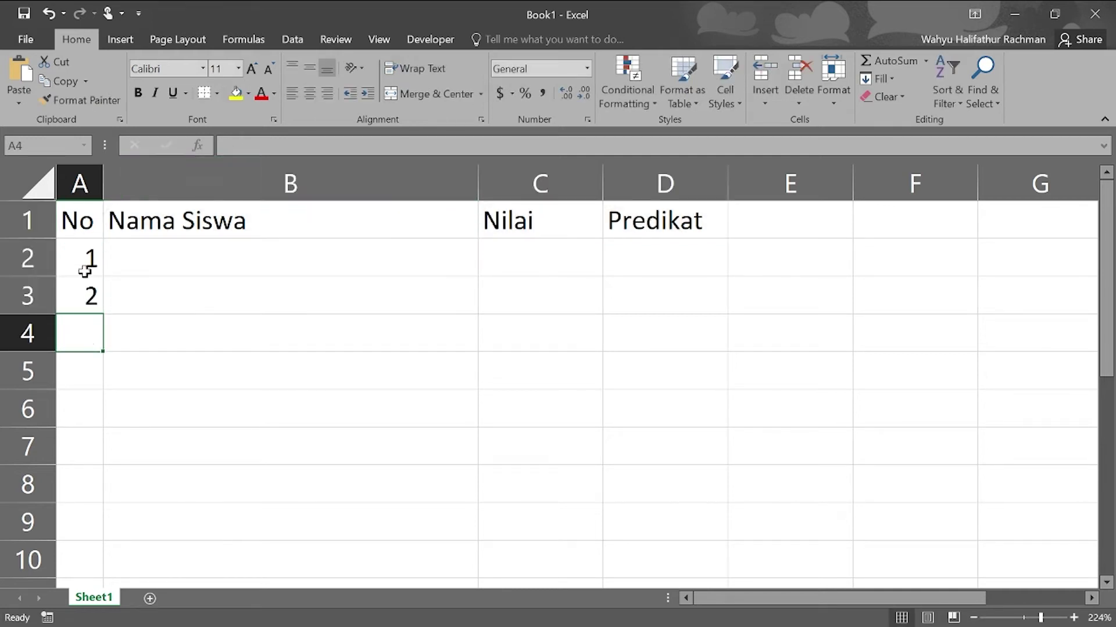
pyautogui.click(85, 255)
pyautogui.moveTo(85, 255); pyautogui.dragTo(104, 476)
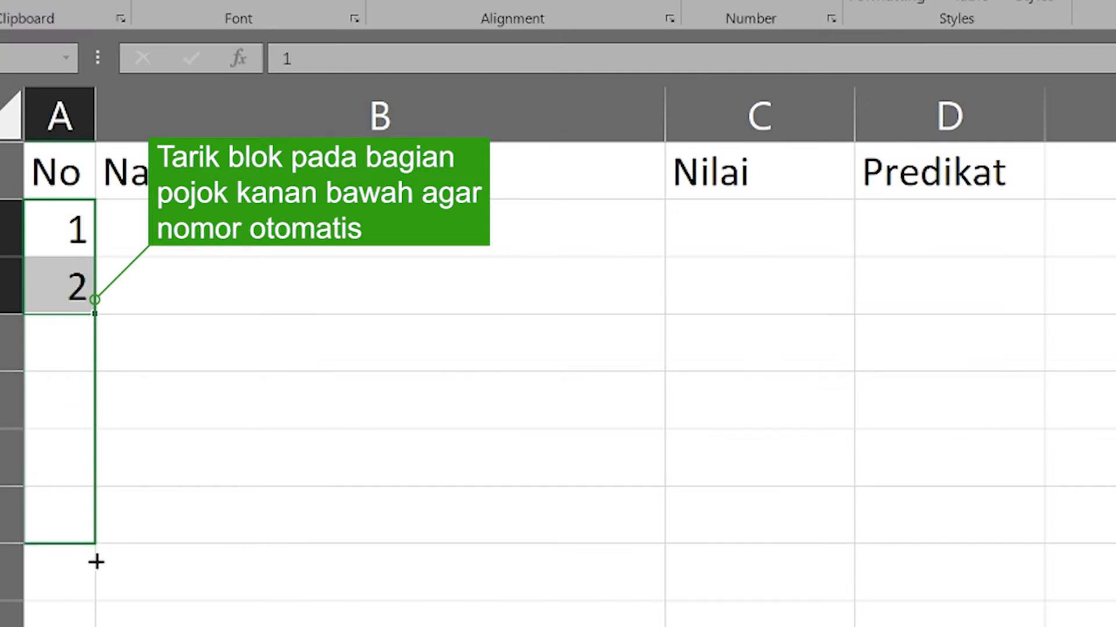
pyautogui.moveTo(96, 562); pyautogui.dragTo(93, 537)
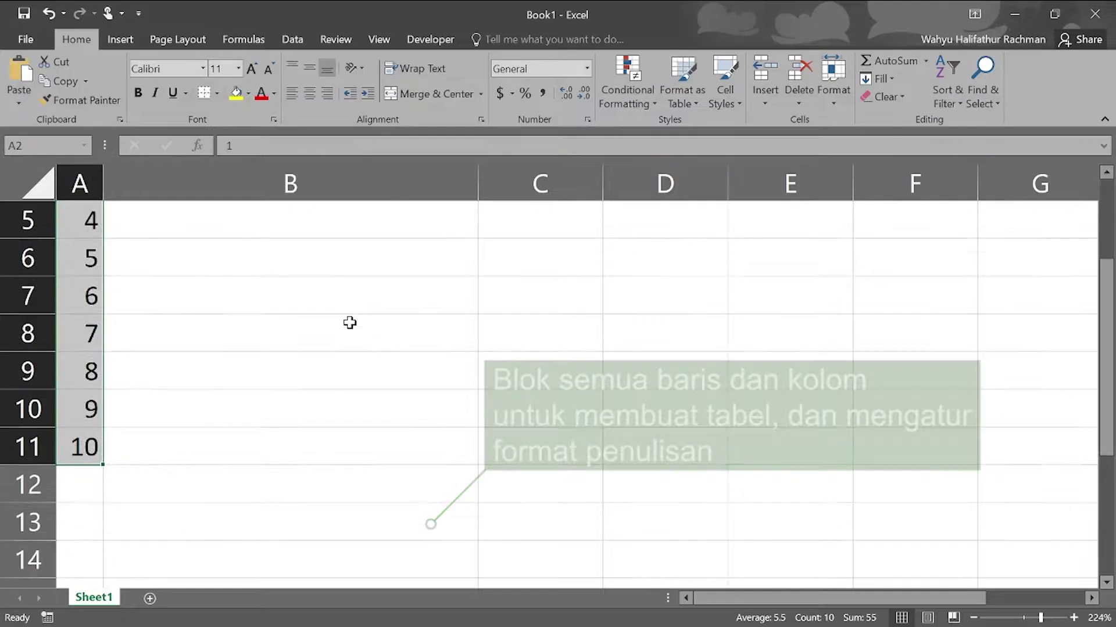
pyautogui.scroll(2, 471, 300)
# - Centre-align A1:D11 and apply All Borders to every cell of the table
pyautogui.moveTo(90, 221); pyautogui.dragTo(628, 497)
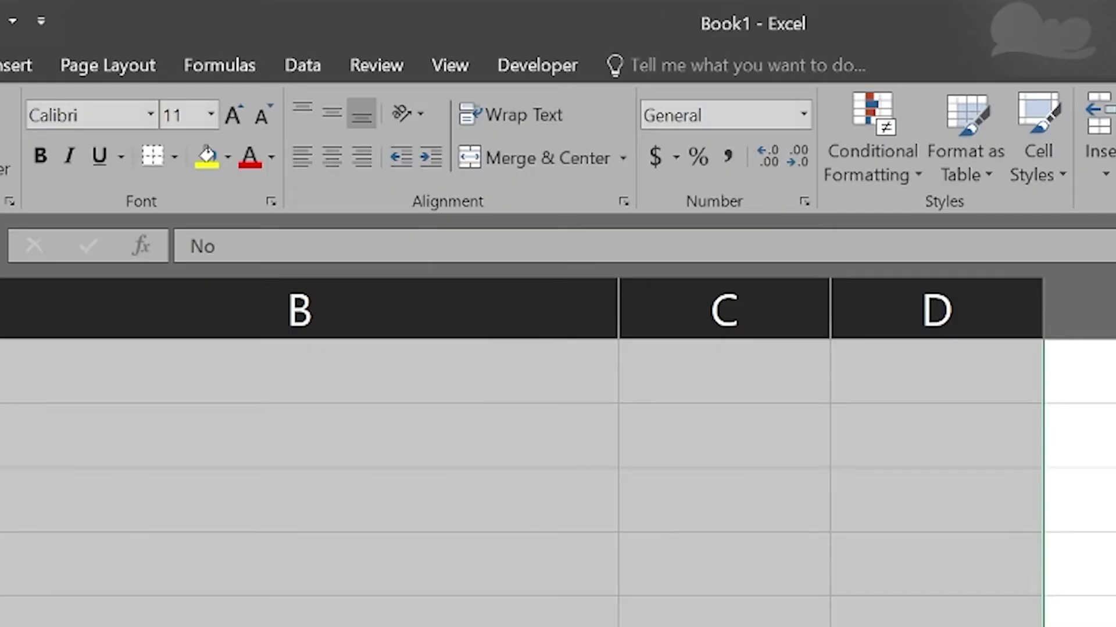
pyautogui.click(326, 156)
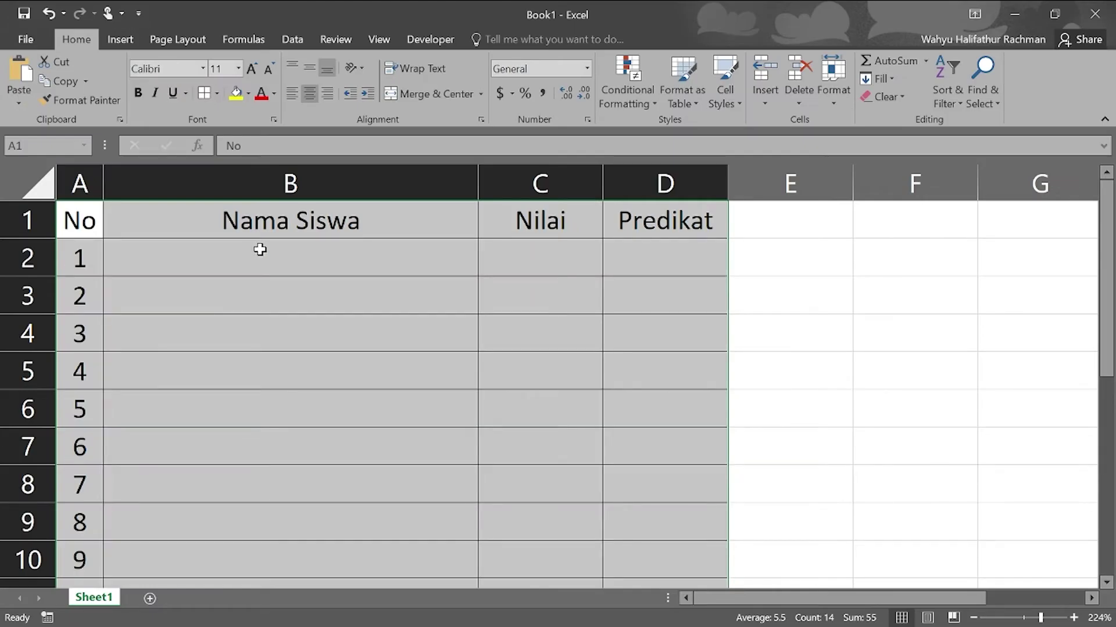
pyautogui.click(255, 416)
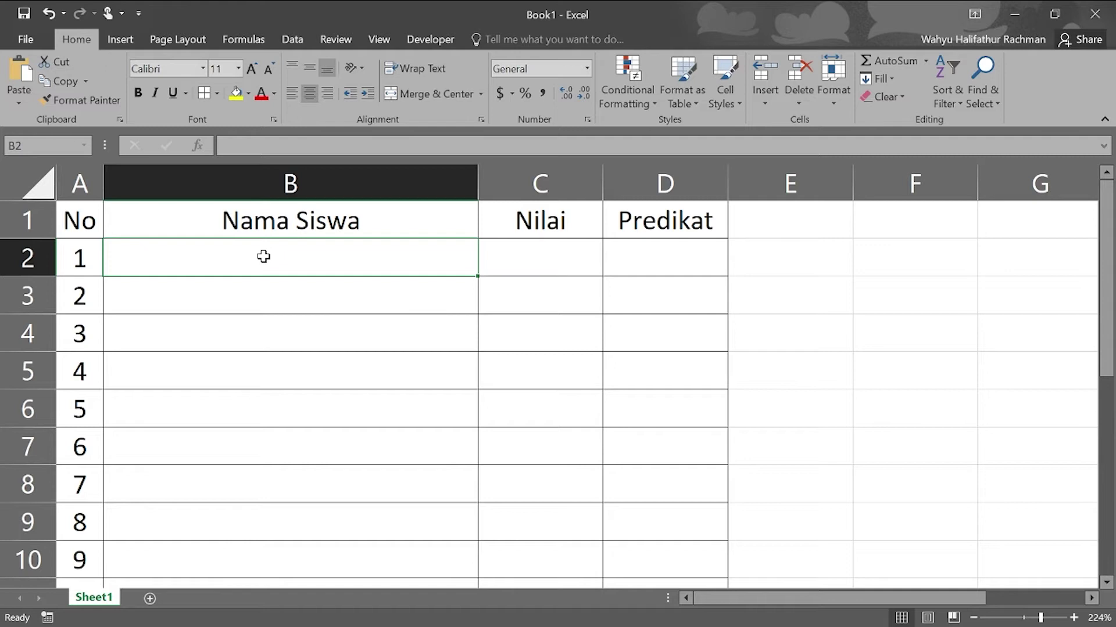
# - Enter the first four student names down the Nama Siswa column
pyautogui.write('Muh')
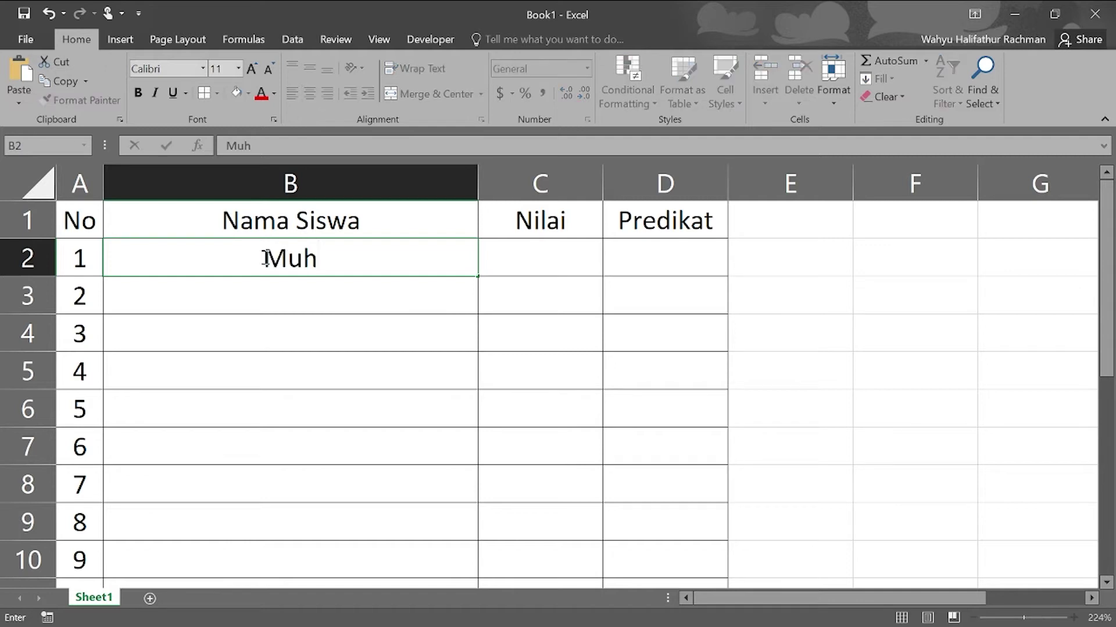
pyautogui.press('BackSpace')
pyautogui.press('BackSpace')
pyautogui.press('BackSpace')
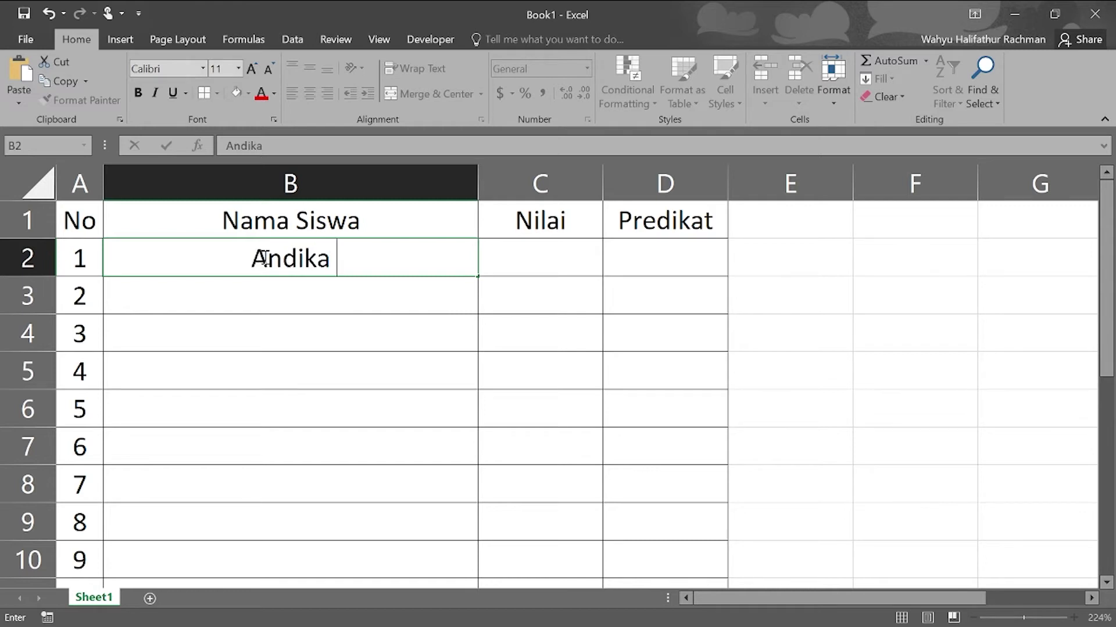
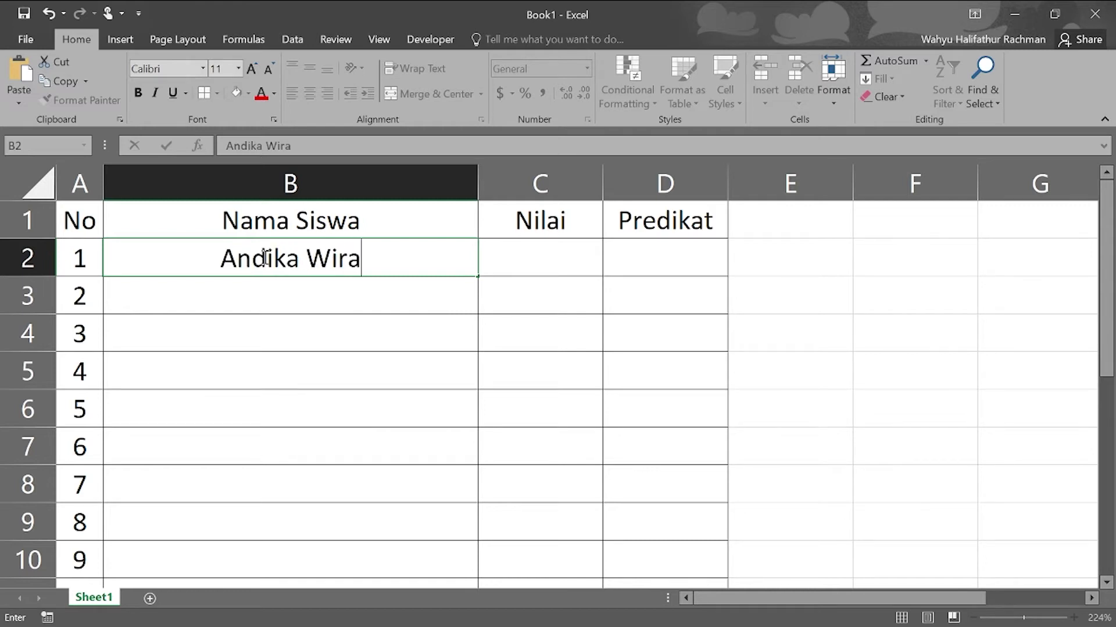
pyautogui.press('Return')
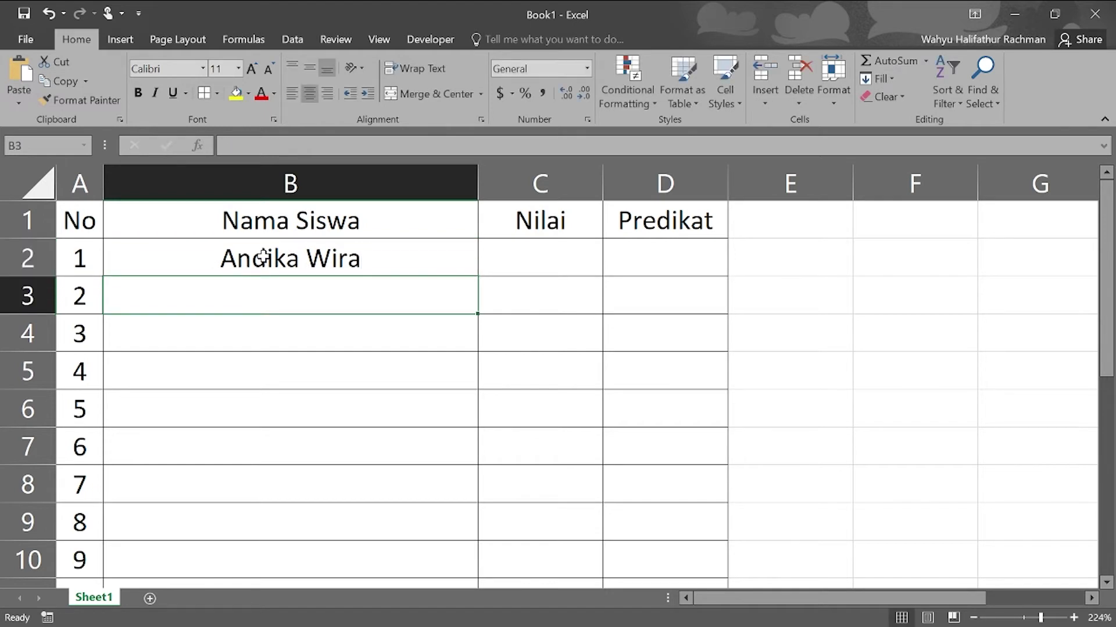
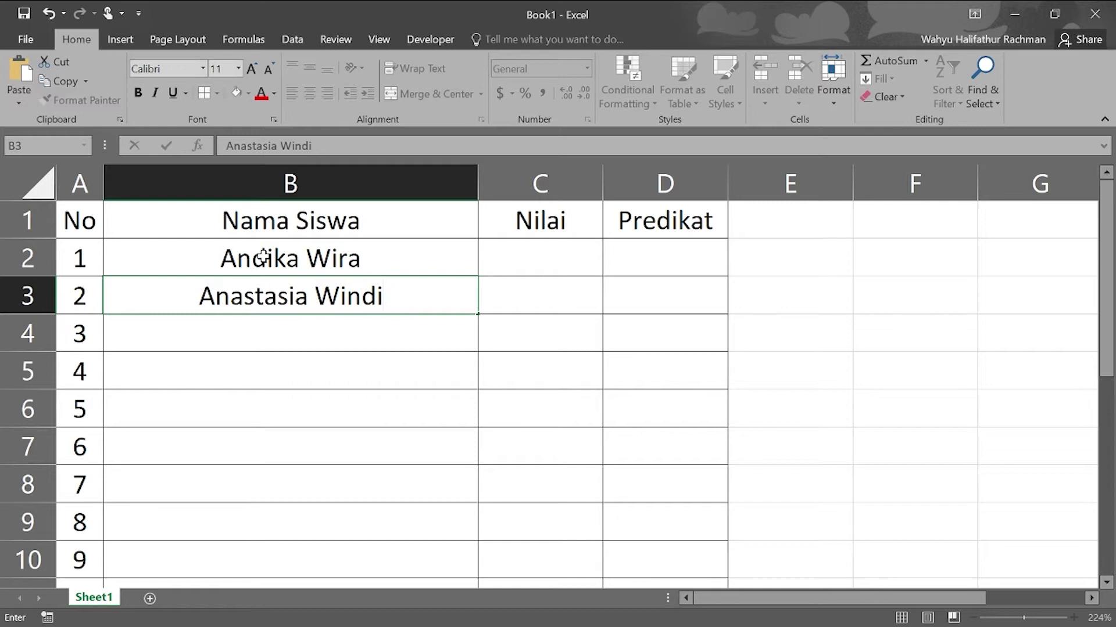
pyautogui.press('Return')
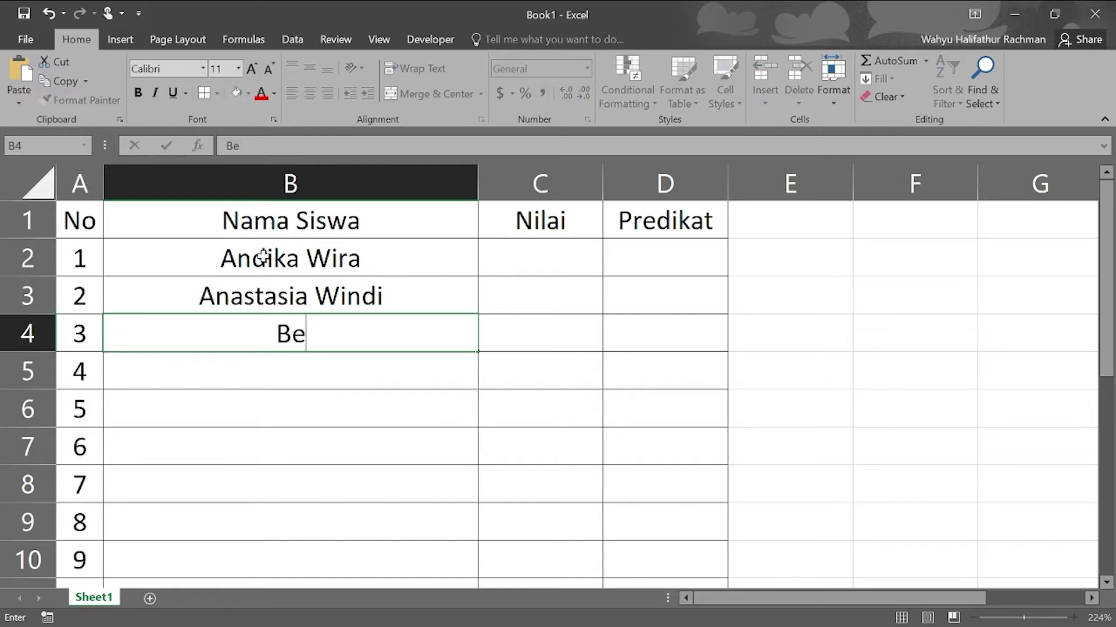
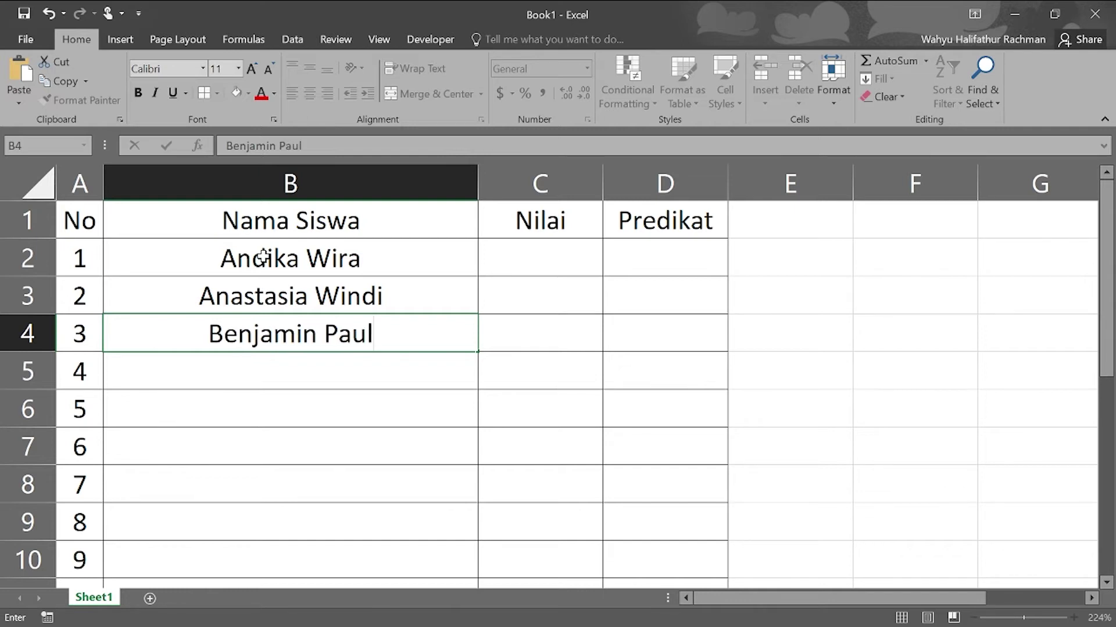
pyautogui.press('Return')
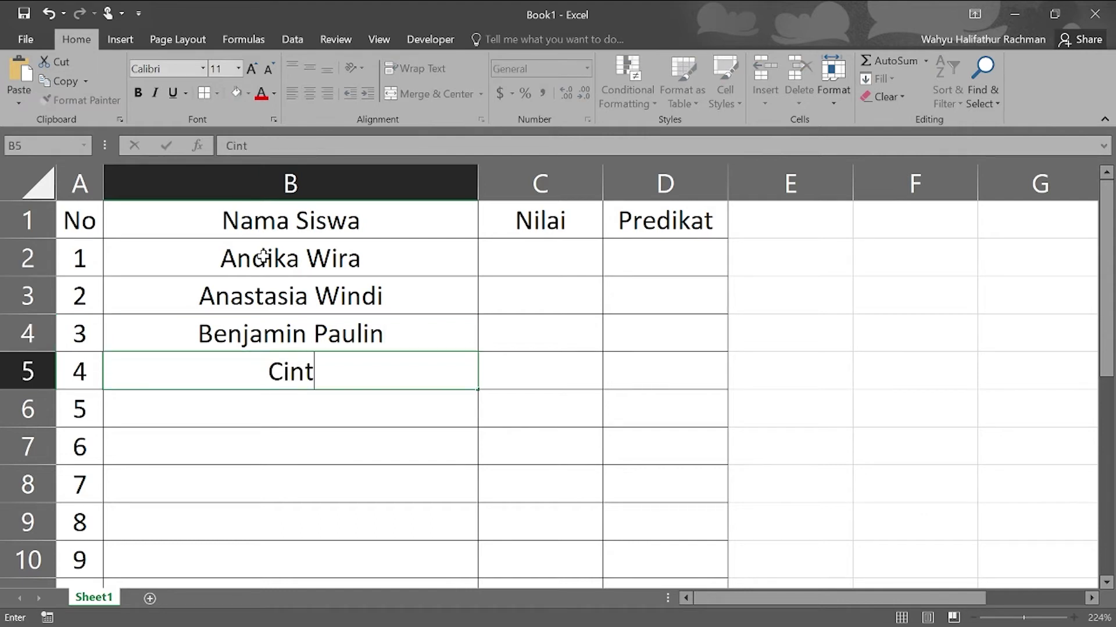
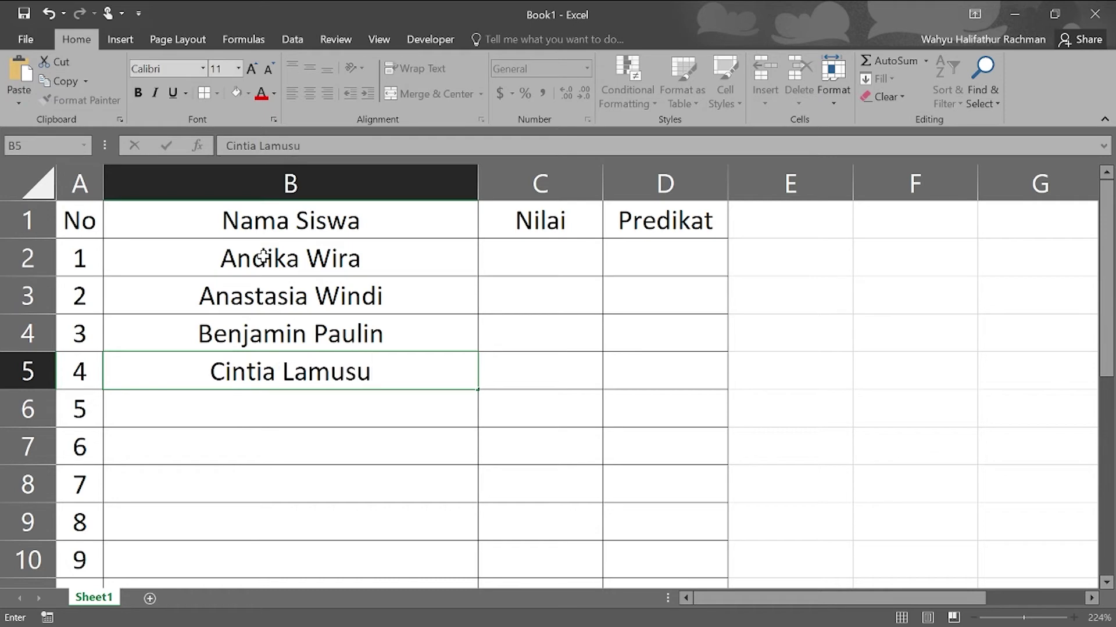
pyautogui.press('Return')
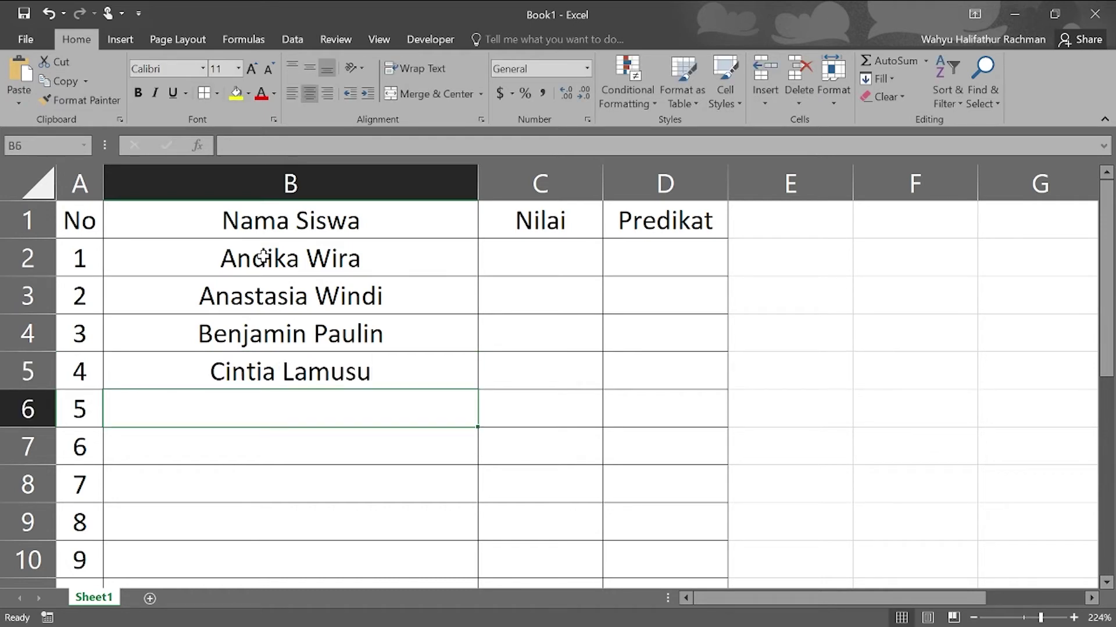
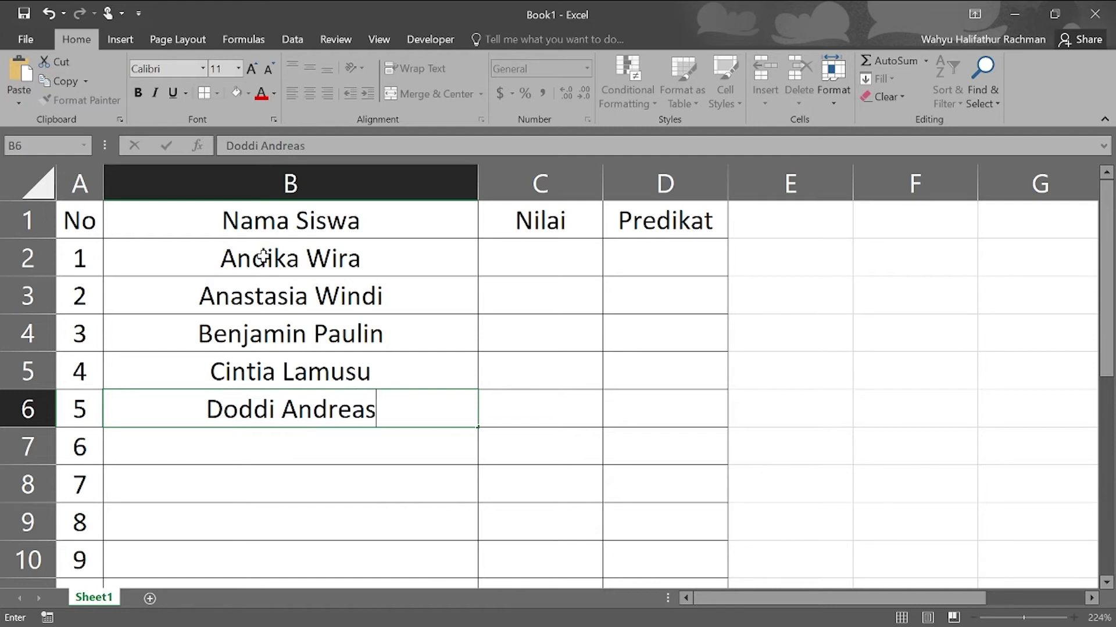
# - Enter the remaining six student names, ending with the tenth student's name
pyautogui.press('Return')
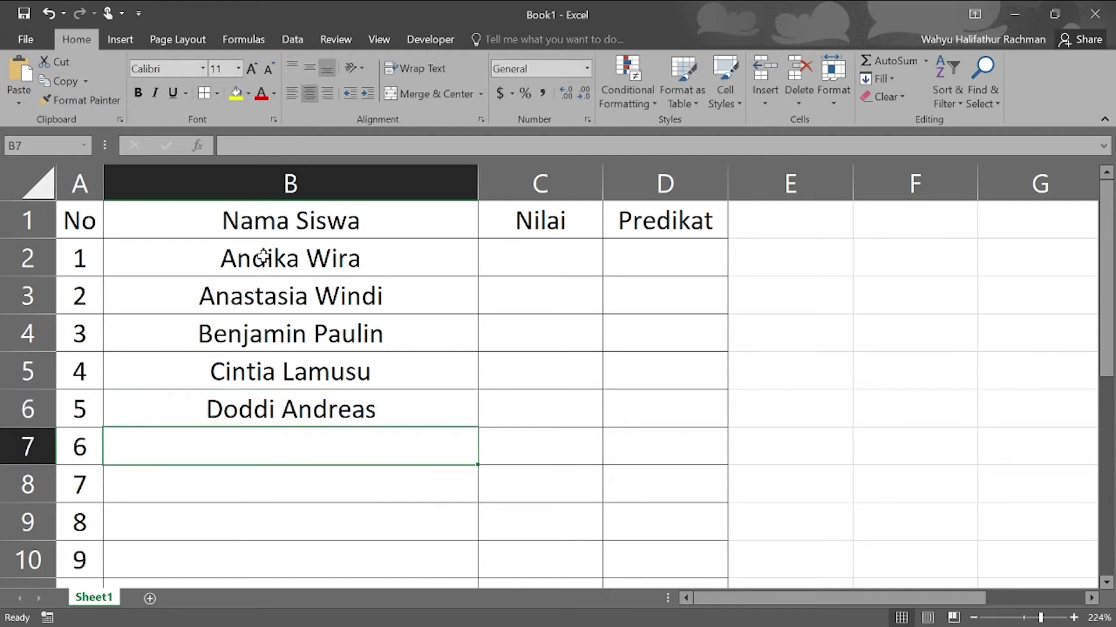
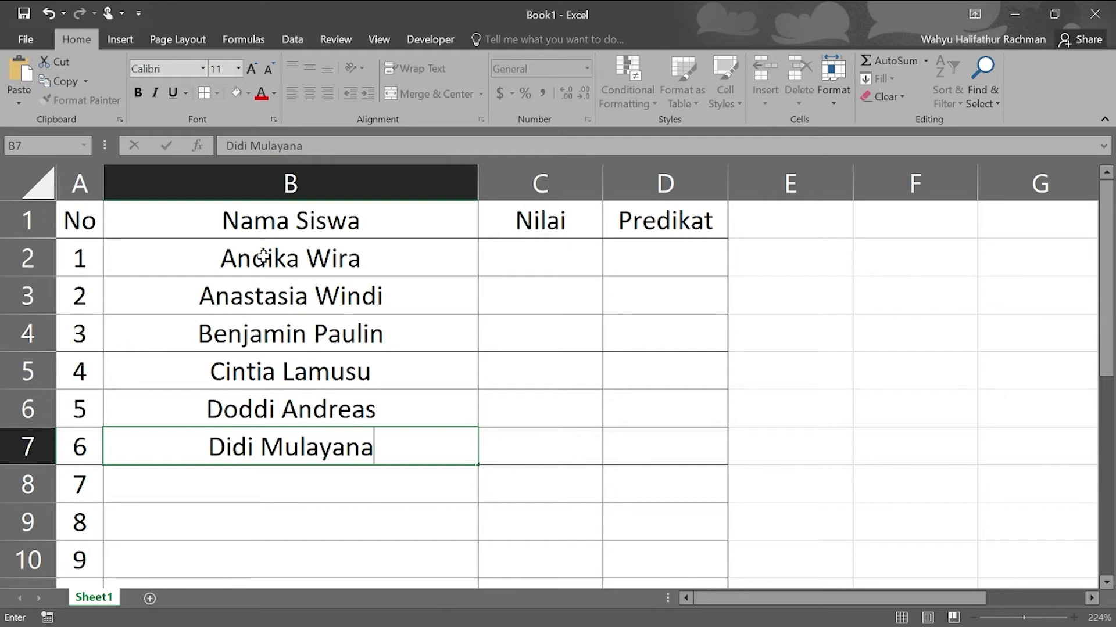
pyautogui.press('Return')
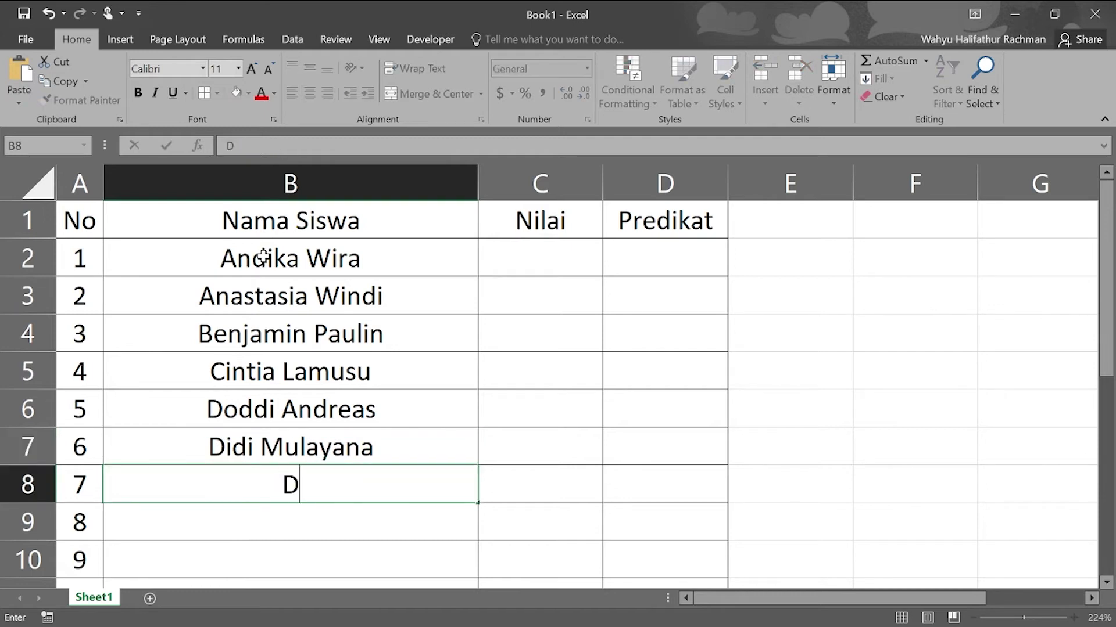
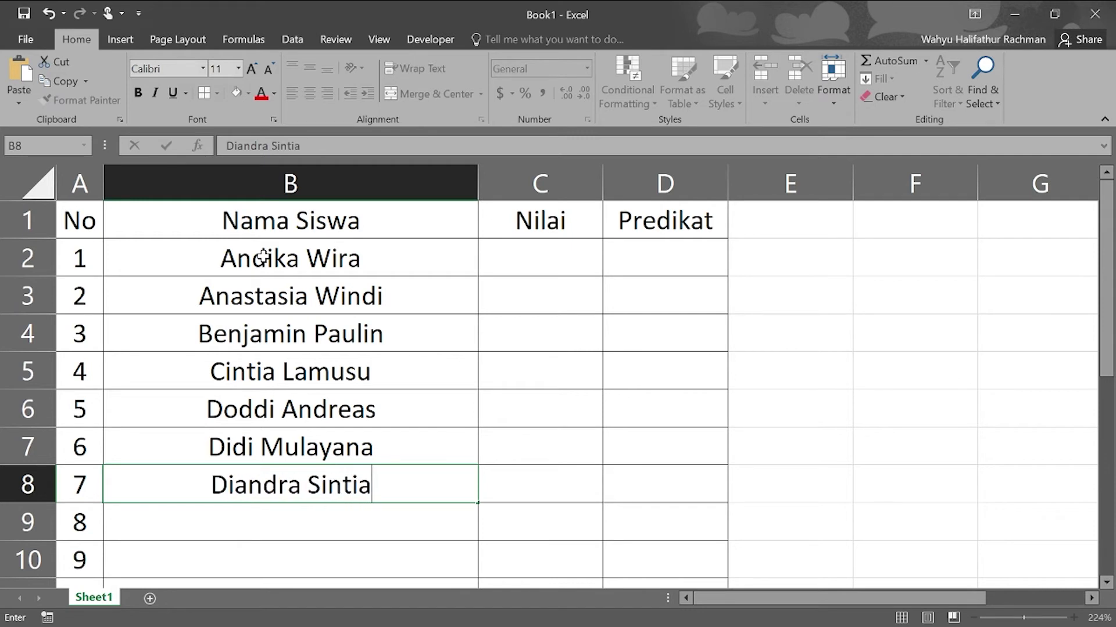
pyautogui.press('Return')
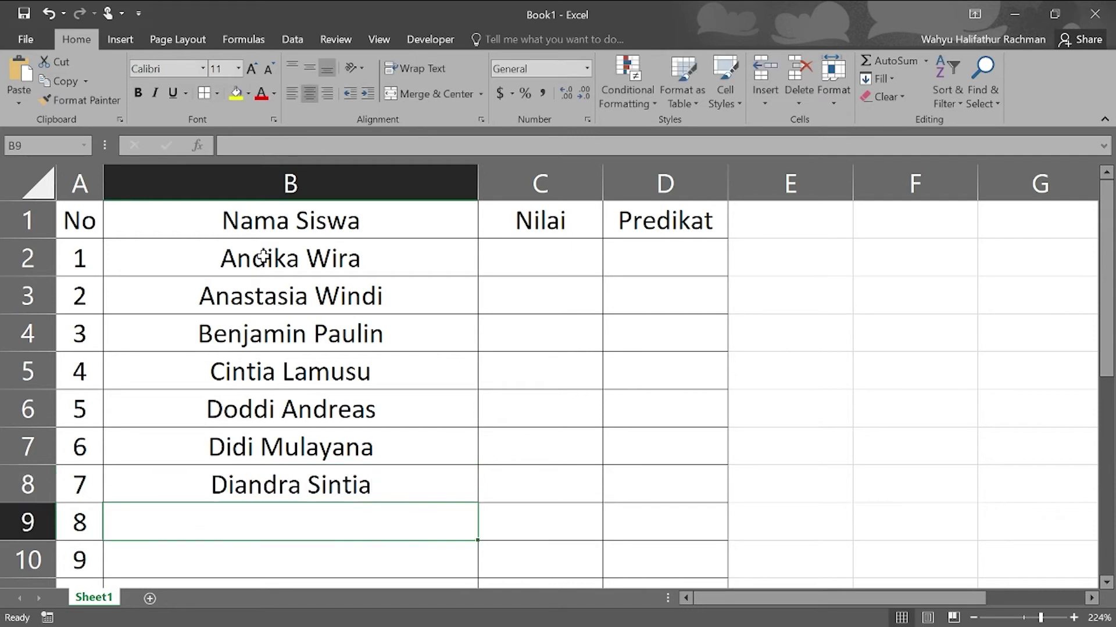
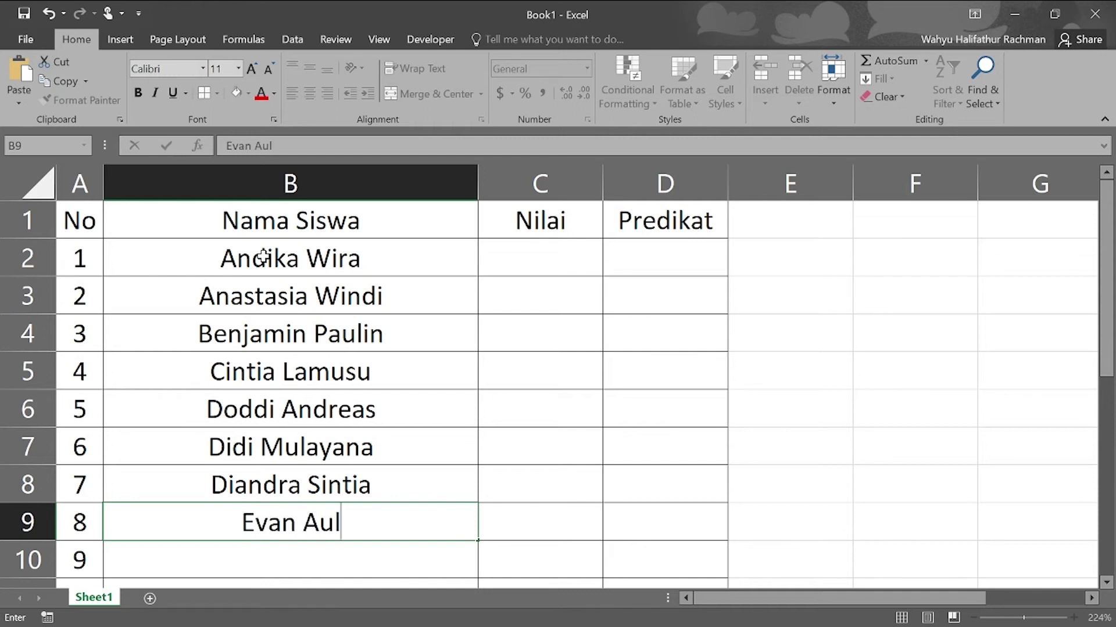
pyautogui.press('Return')
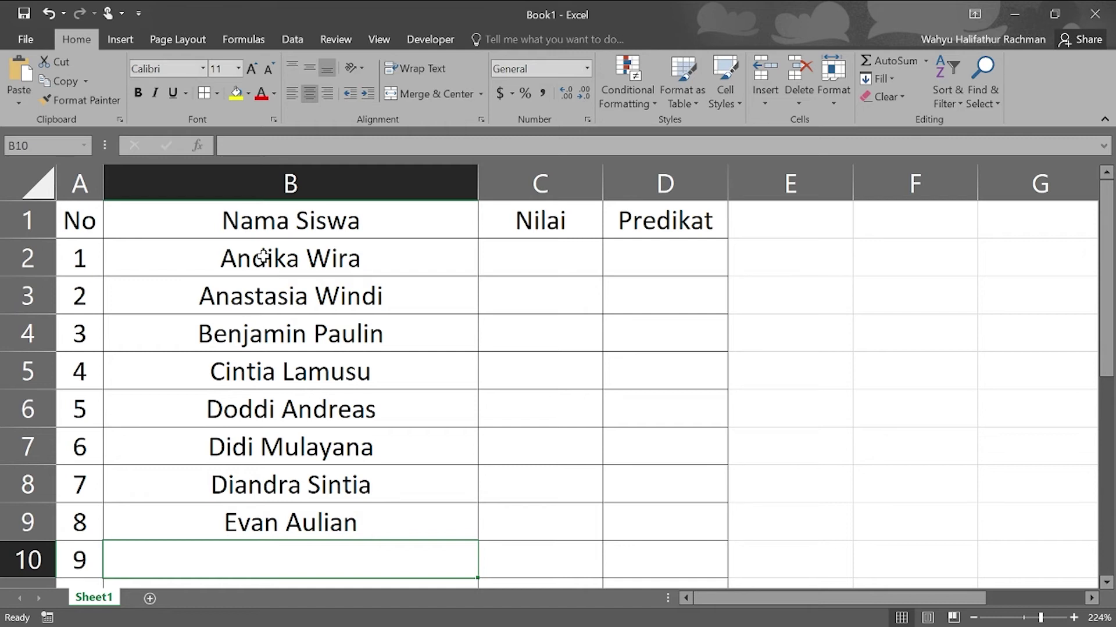
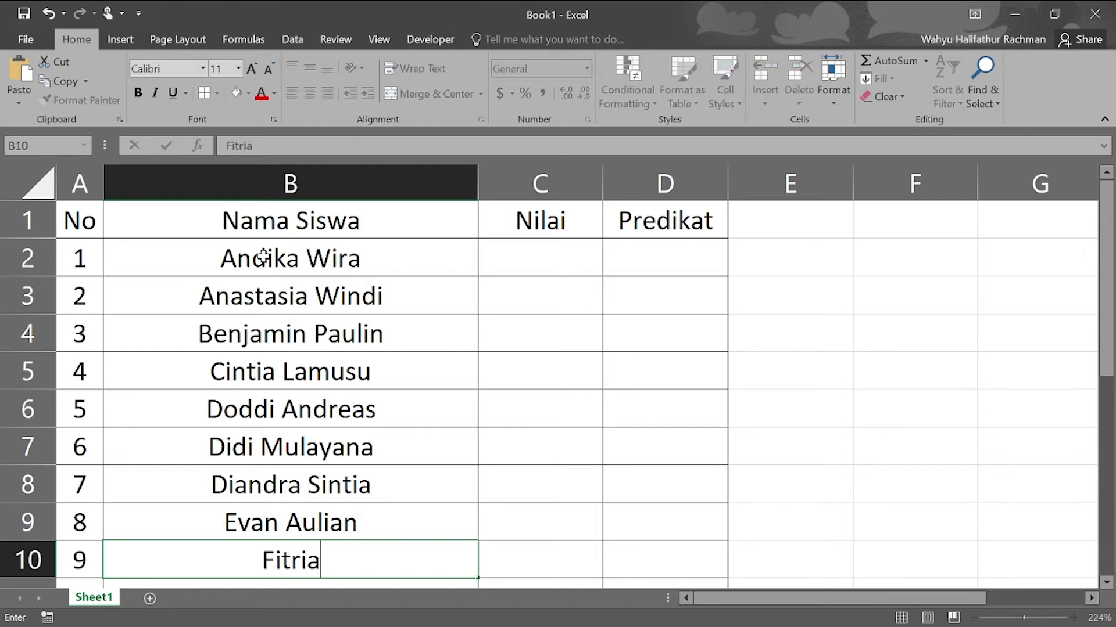
pyautogui.press('Return')
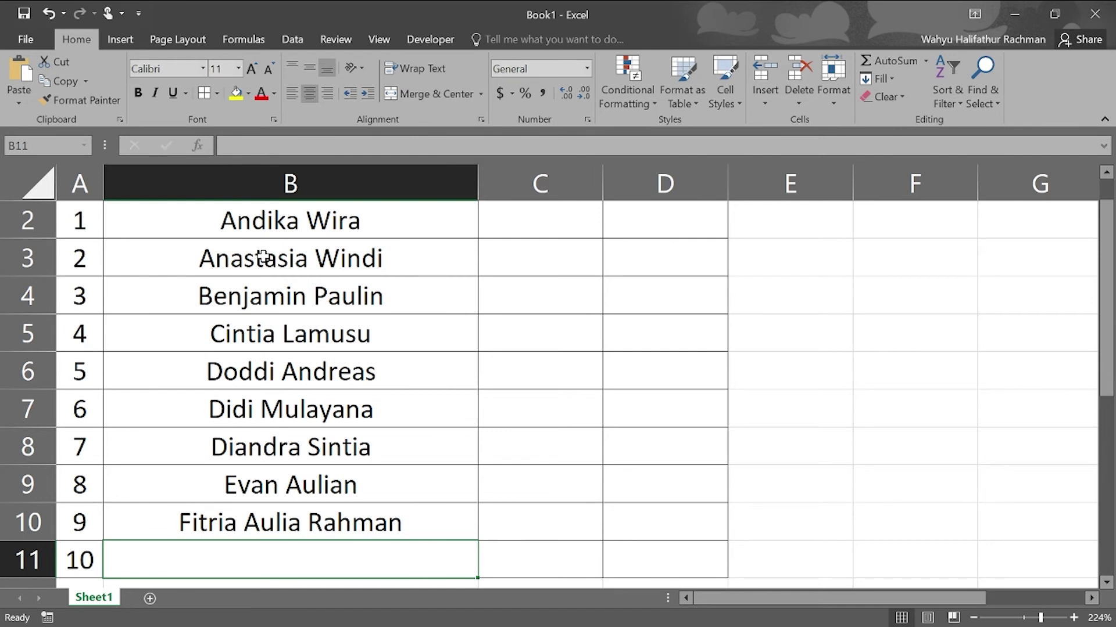
pyautogui.write('Gloria')
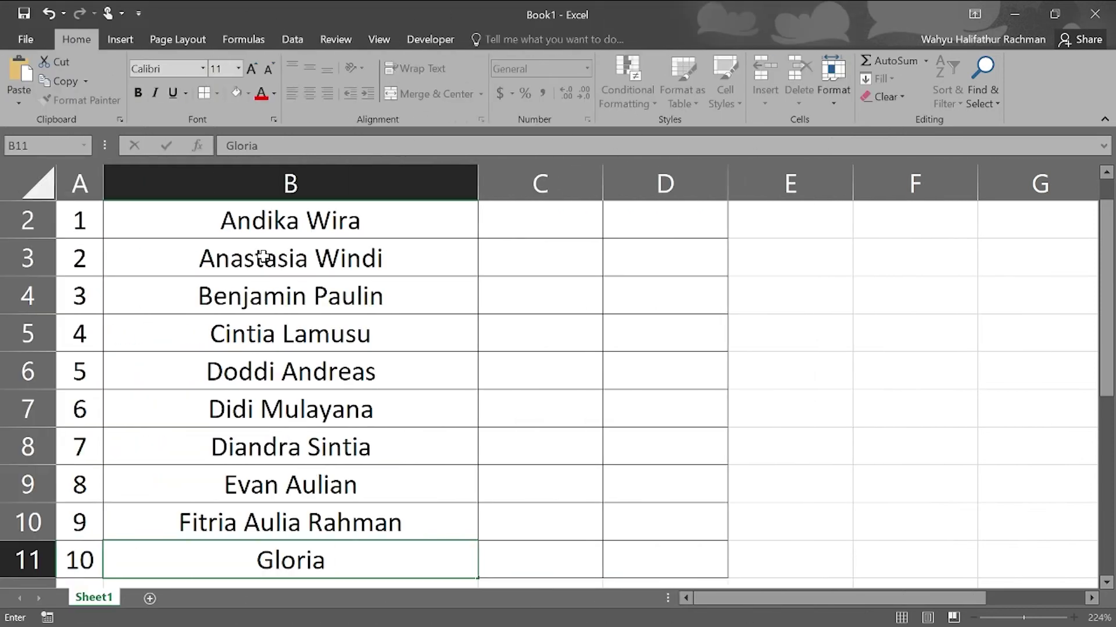
# - Select the ten names in B2:B11 and align them left
pyautogui.hotkey('shift', 'Up')
pyautogui.hotkey('shift', 'Up')
pyautogui.hotkey('shift', 'Up')
pyautogui.hotkey('shift', 'Up')
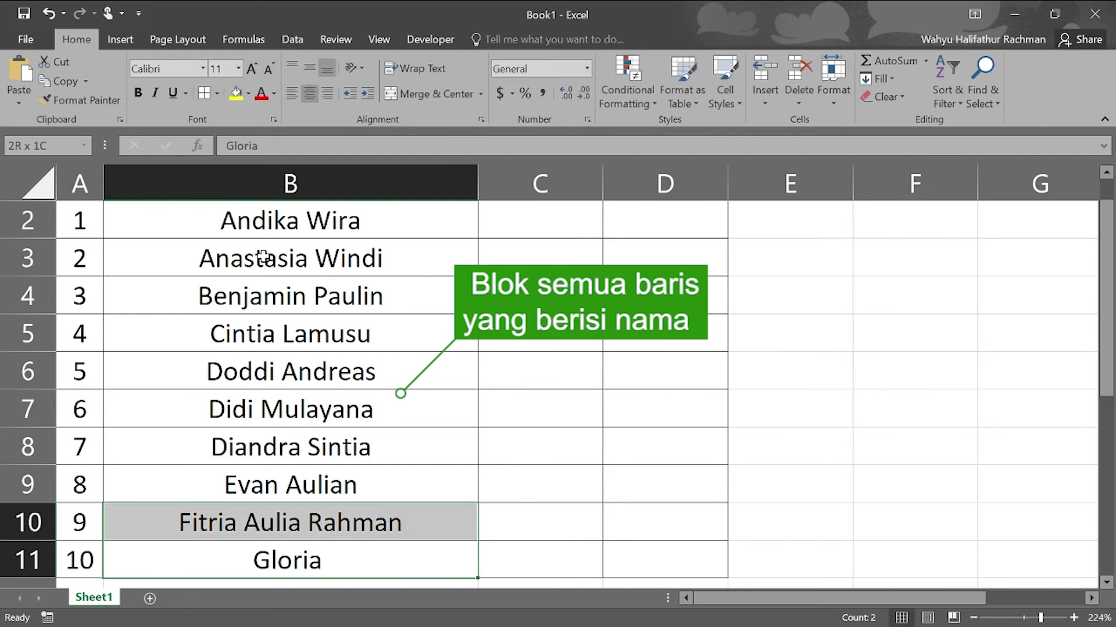
pyautogui.hotkey('shift', 'Up')
pyautogui.hotkey('shift', 'Up')
pyautogui.hotkey('shift', 'Up')
pyautogui.hotkey('shift', 'Up')
pyautogui.hotkey('shift', 'Up')
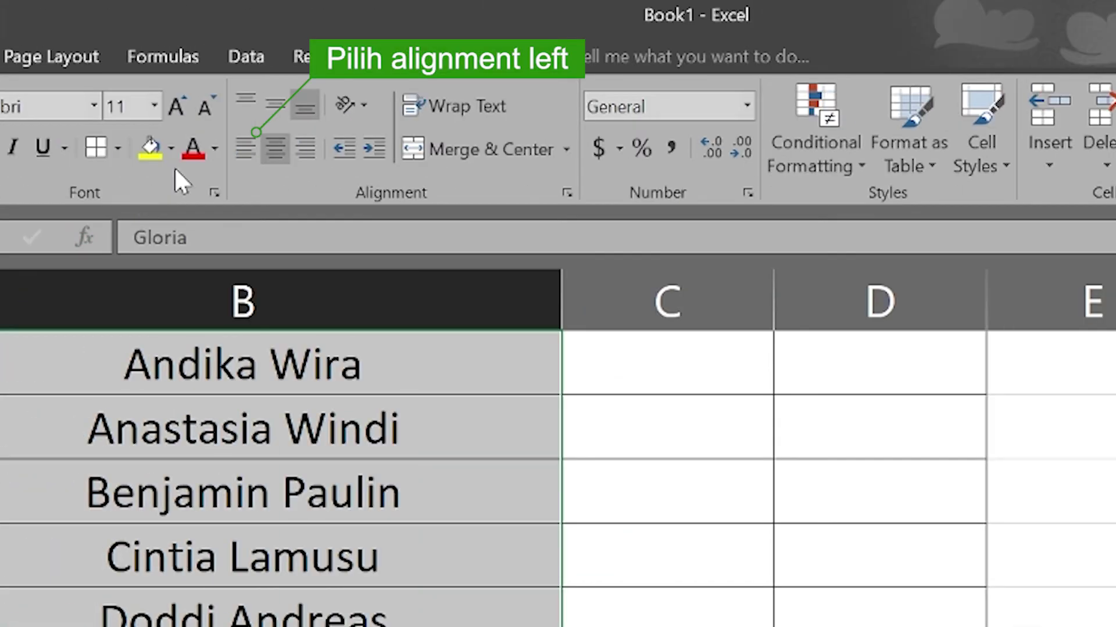
pyautogui.click(244, 149)
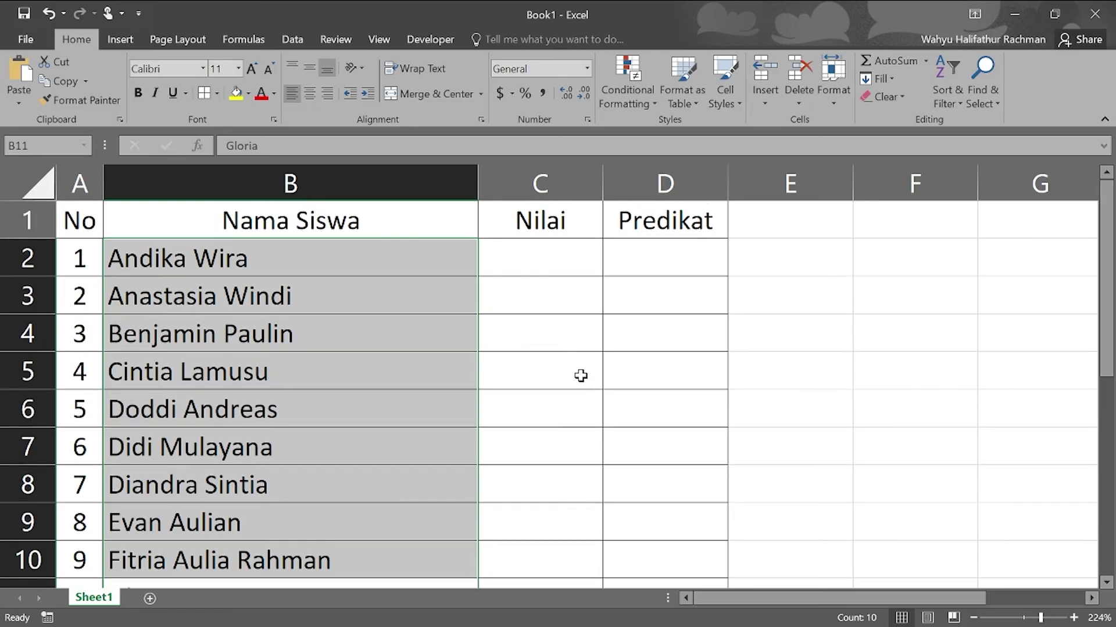
pyautogui.click(543, 255)
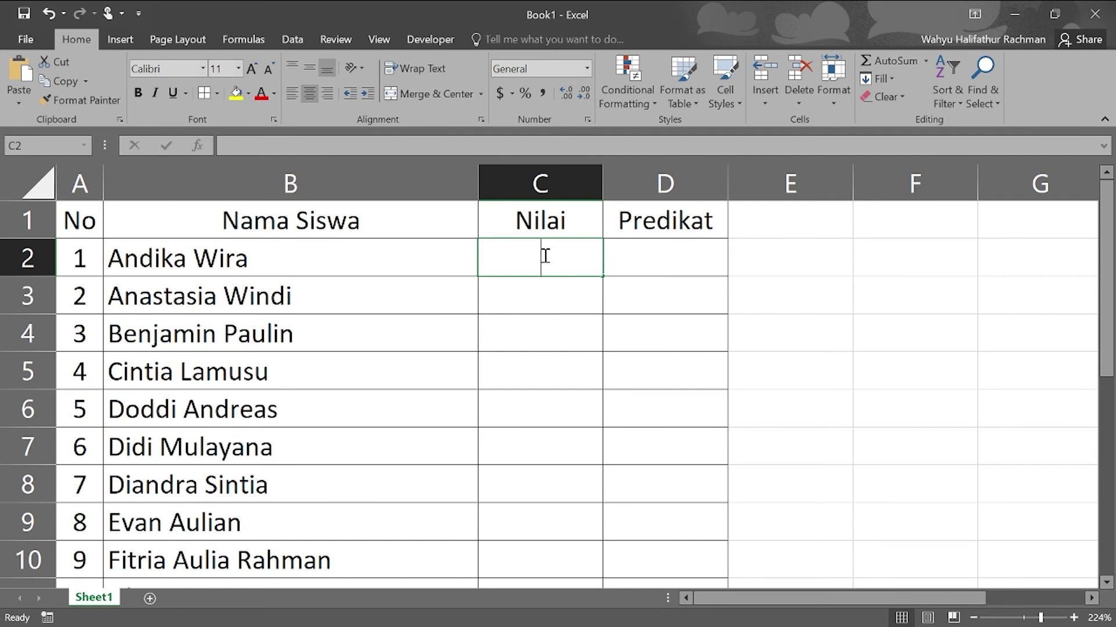
# - Enter the scores 70, 80, 90, 60 and 75 in C2:C6
pyautogui.write('70')
pyautogui.click(555, 295)
pyautogui.write('70')
pyautogui.press('BackSpace')
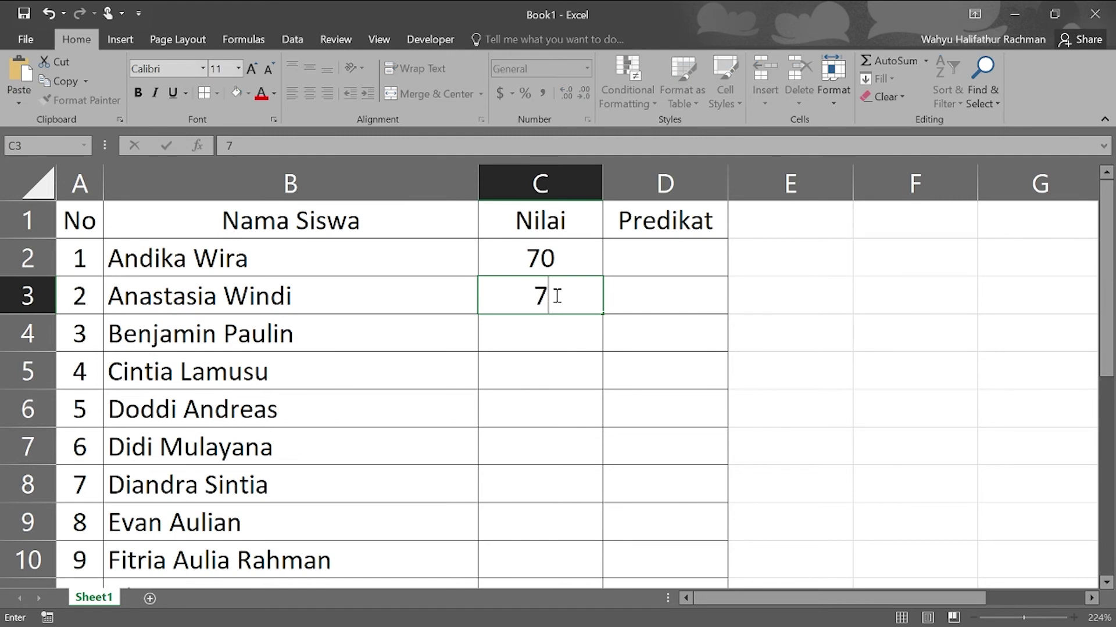
pyautogui.press('BackSpace')
pyautogui.write('80')
pyautogui.click(537, 342)
pyautogui.write('90')
pyautogui.click(548, 373)
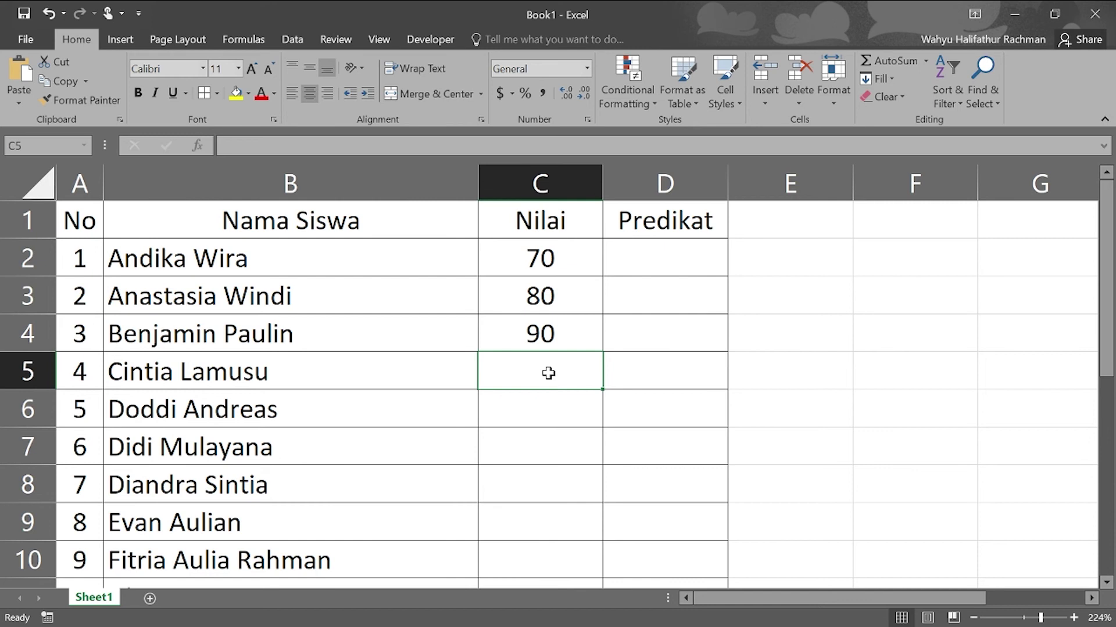
pyautogui.write('60')
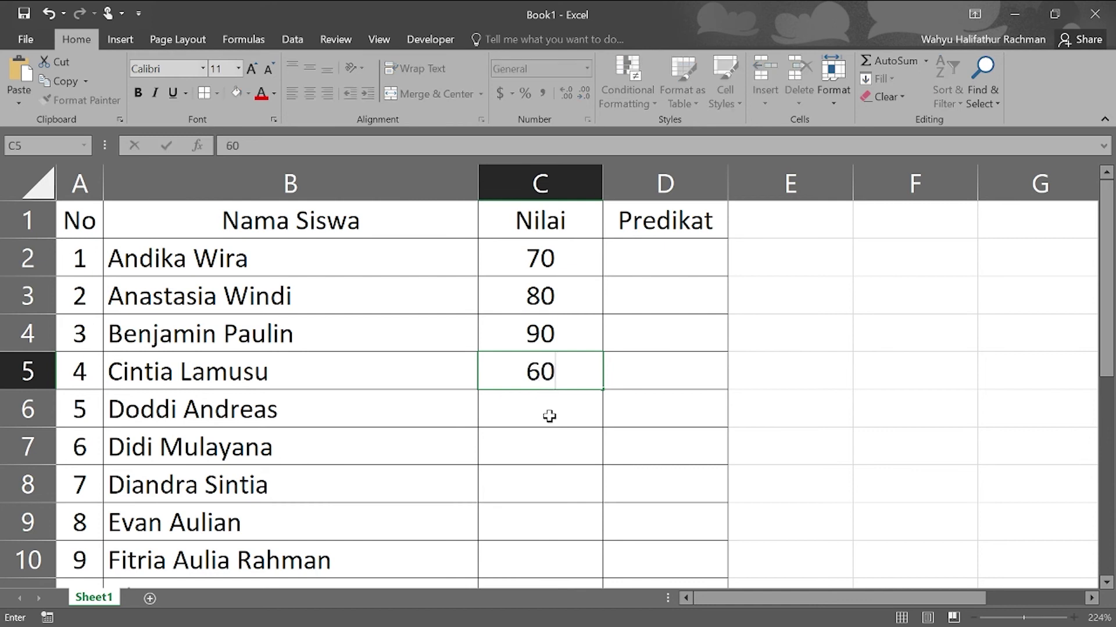
pyautogui.click(549, 415)
pyautogui.write('7')
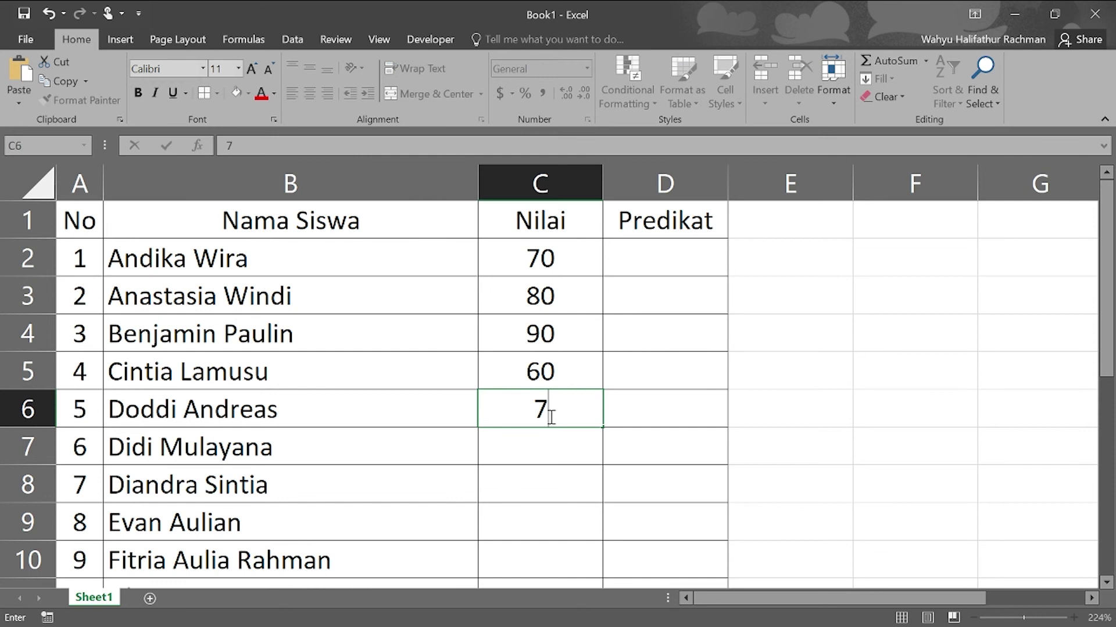
pyautogui.write('5')
pyautogui.hotkey('ctrl', 'Return')
# - Enter the scores 86, 91, 55, 59 and 100 in C7:C11
pyautogui.click(556, 454)
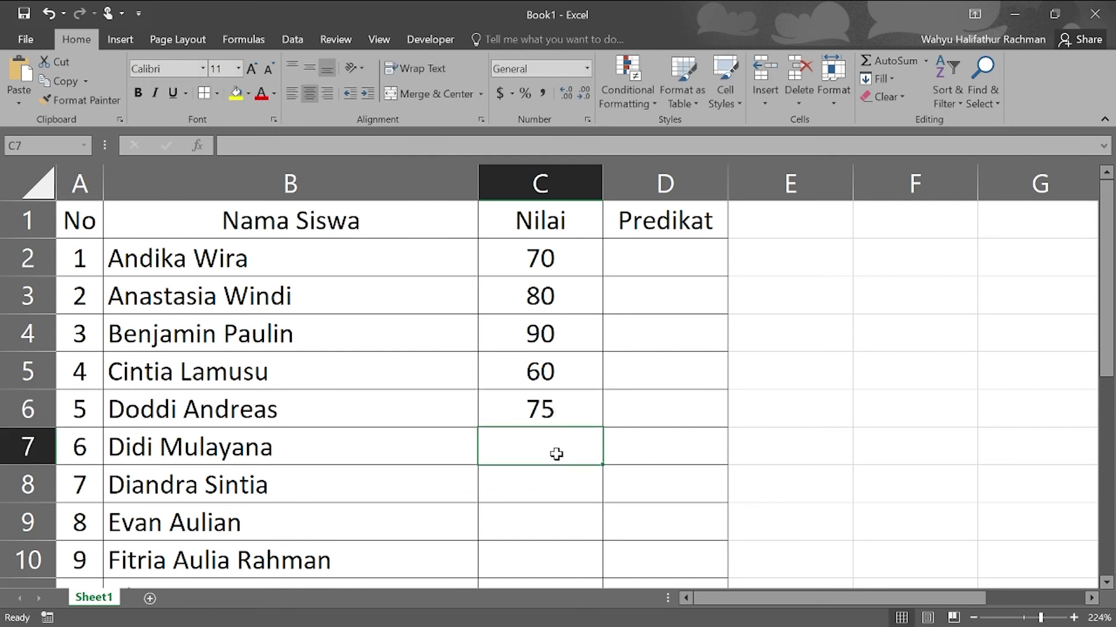
pyautogui.write('86')
pyautogui.click(523, 494)
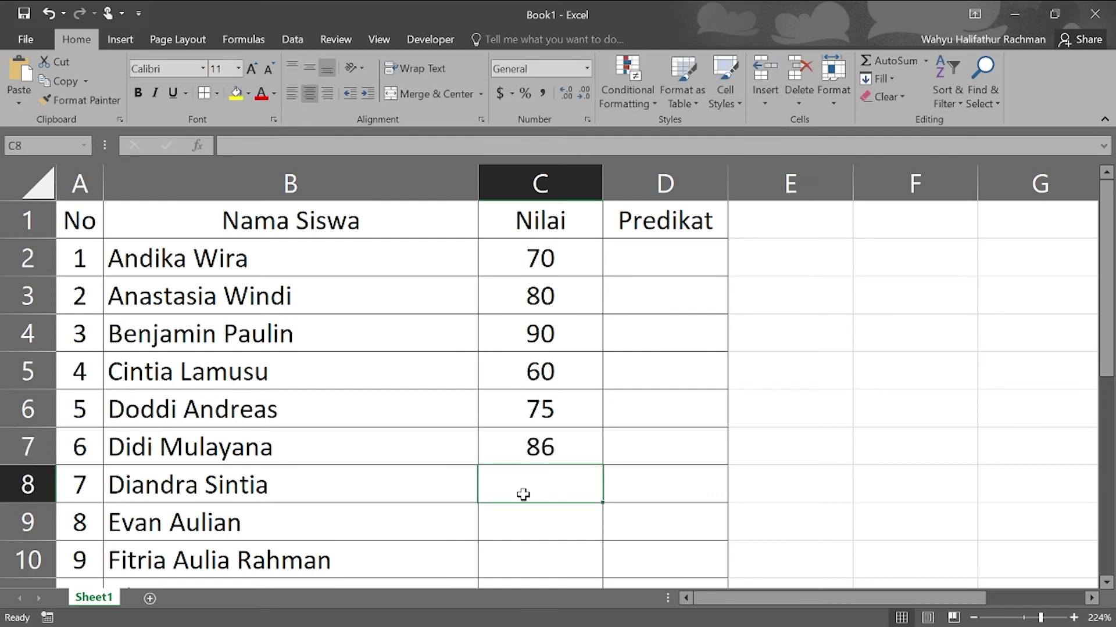
pyautogui.write('91')
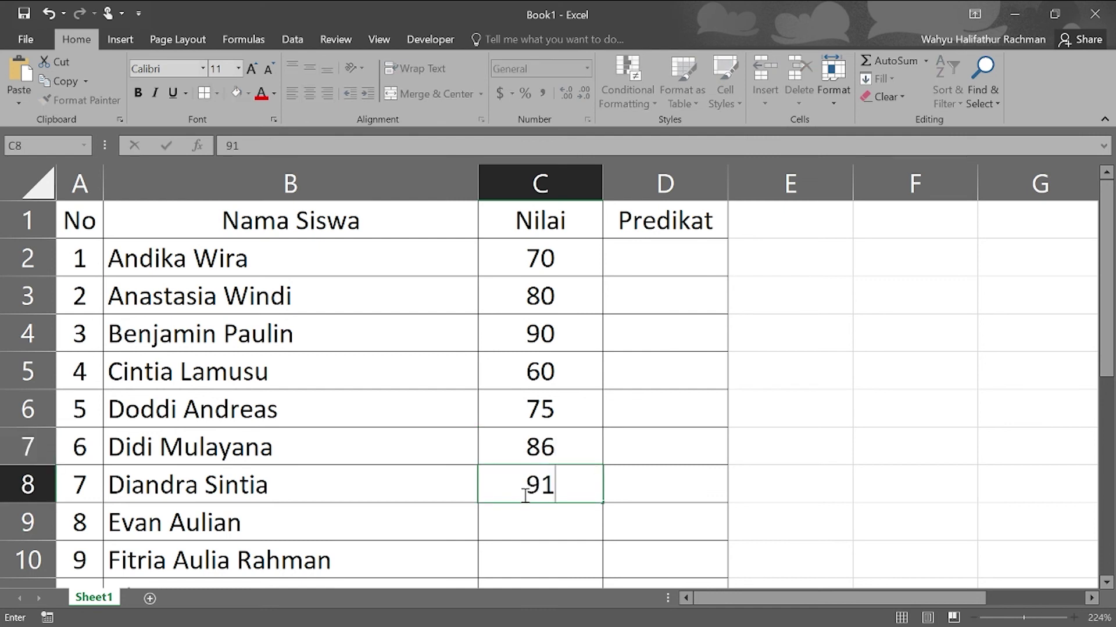
pyautogui.click(538, 526)
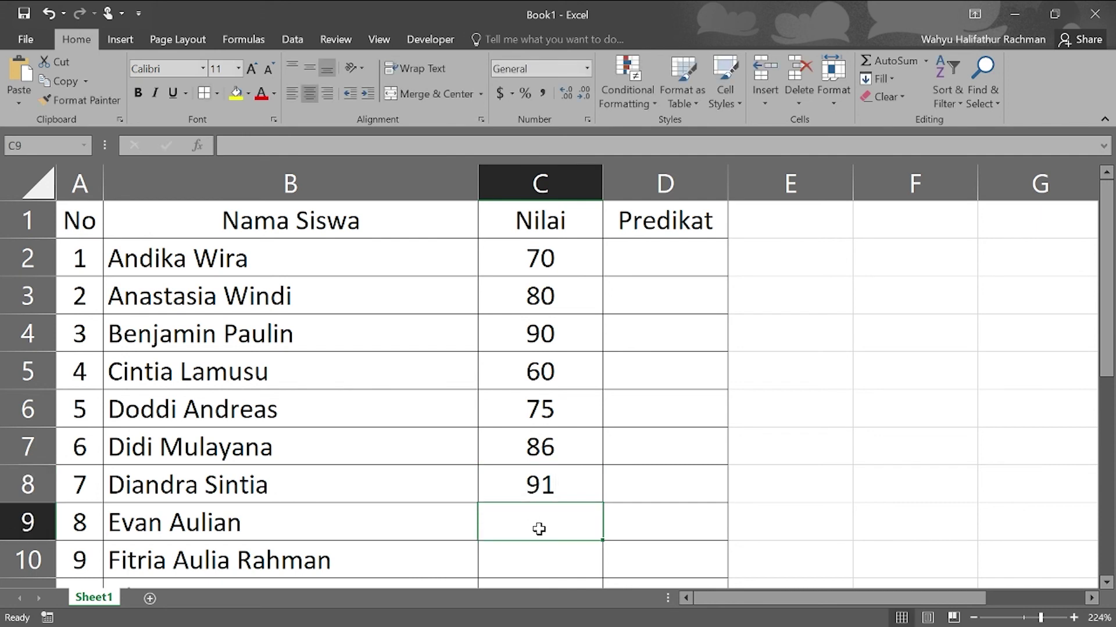
pyautogui.write('55')
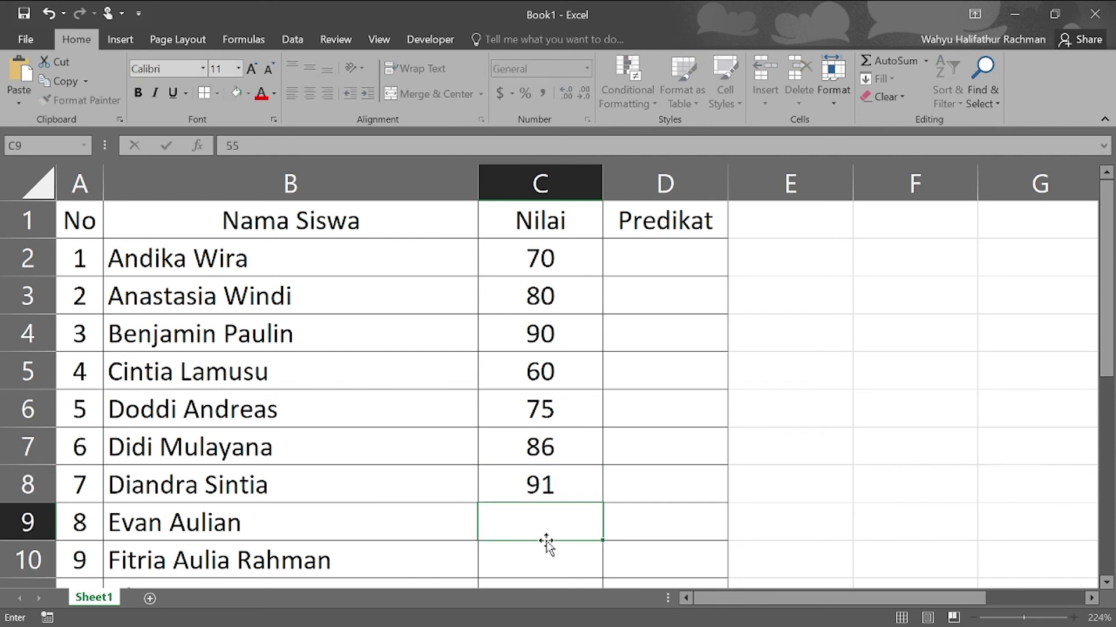
pyautogui.scroll(-1, 544, 523)
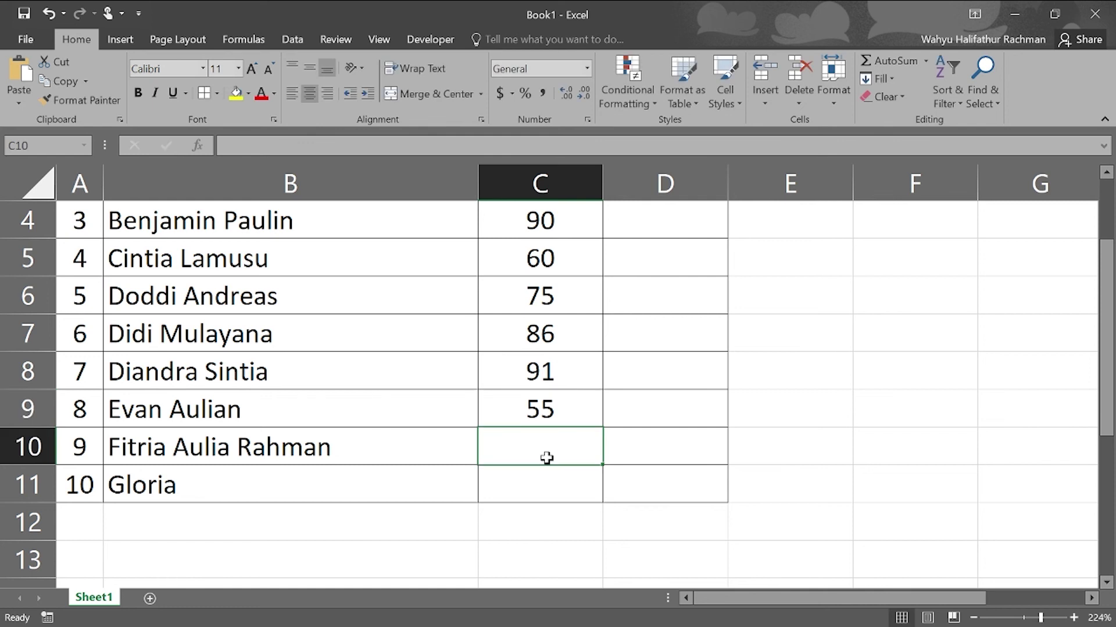
pyautogui.write('59')
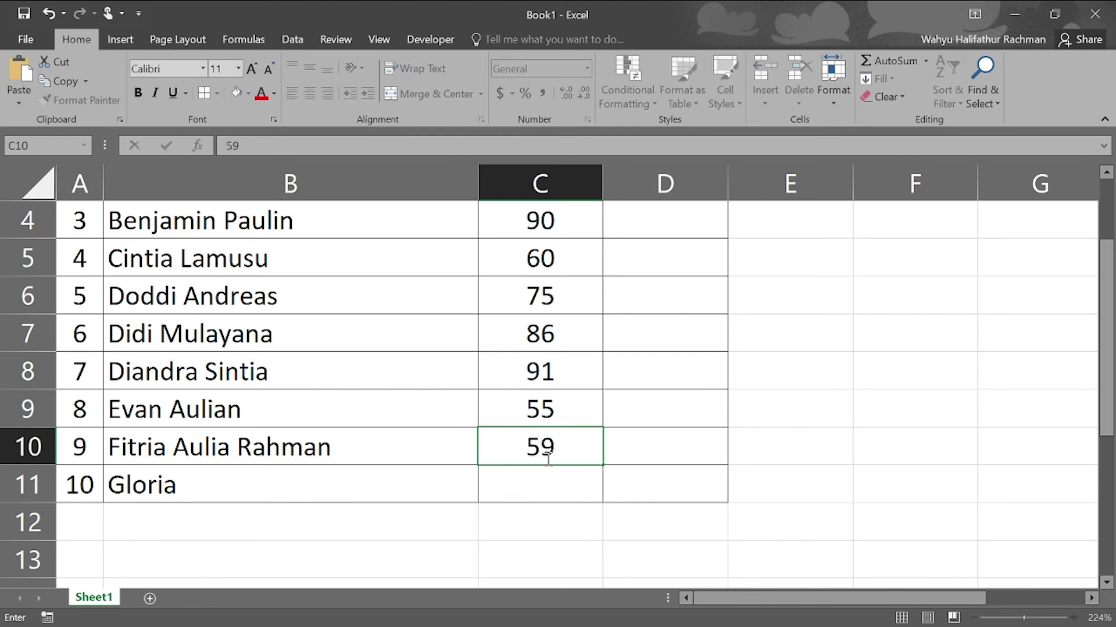
pyautogui.click(535, 479)
pyautogui.write('100')
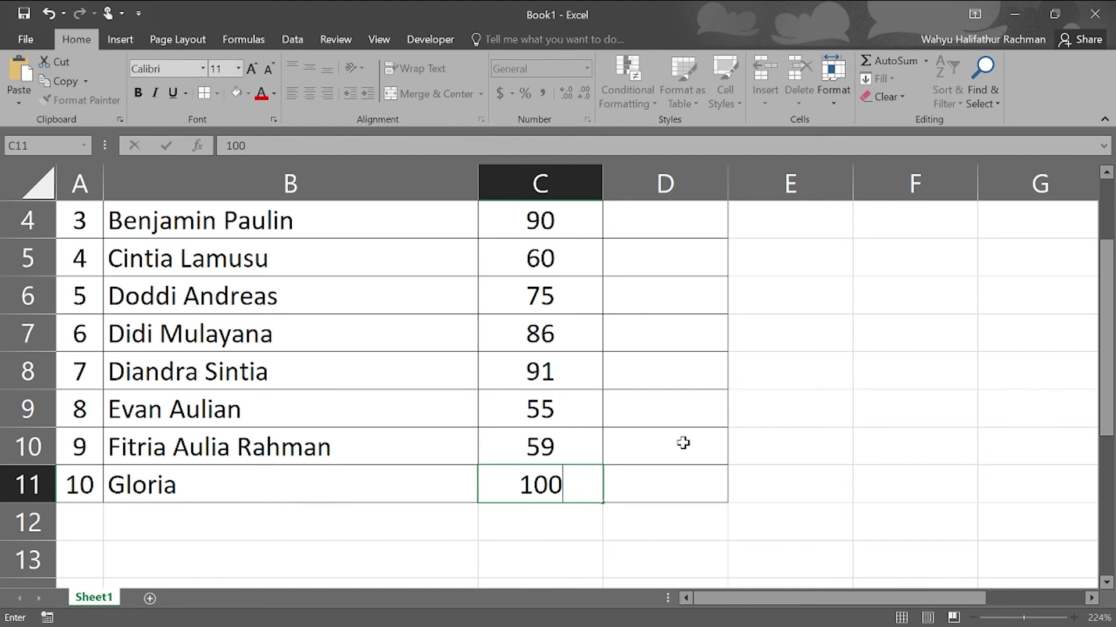
pyautogui.click(681, 444)
pyautogui.scroll(1, 684, 444)
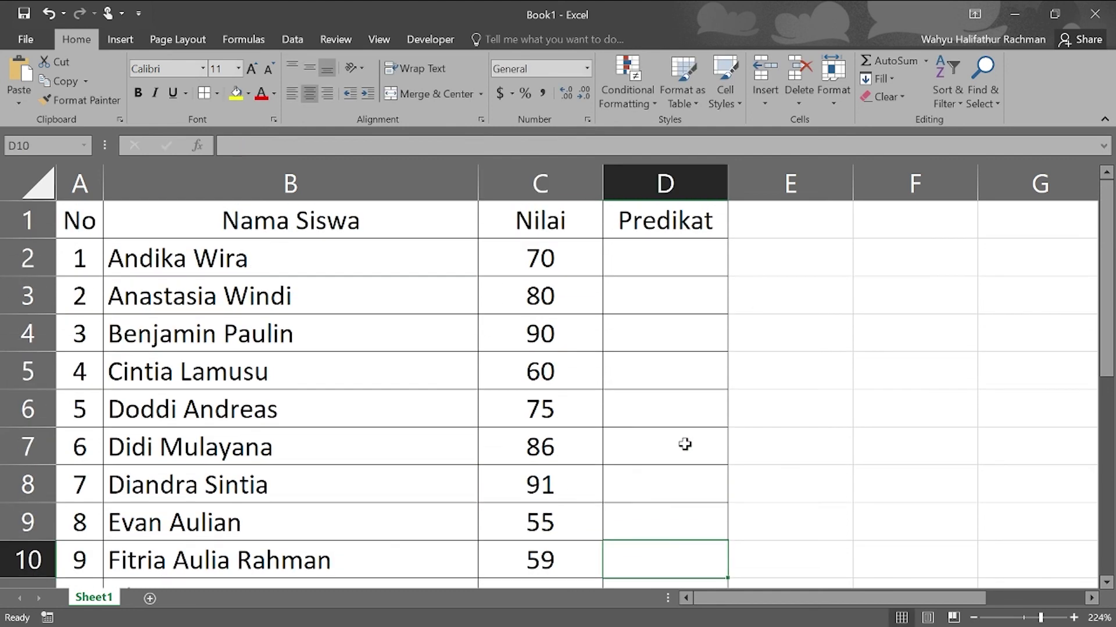